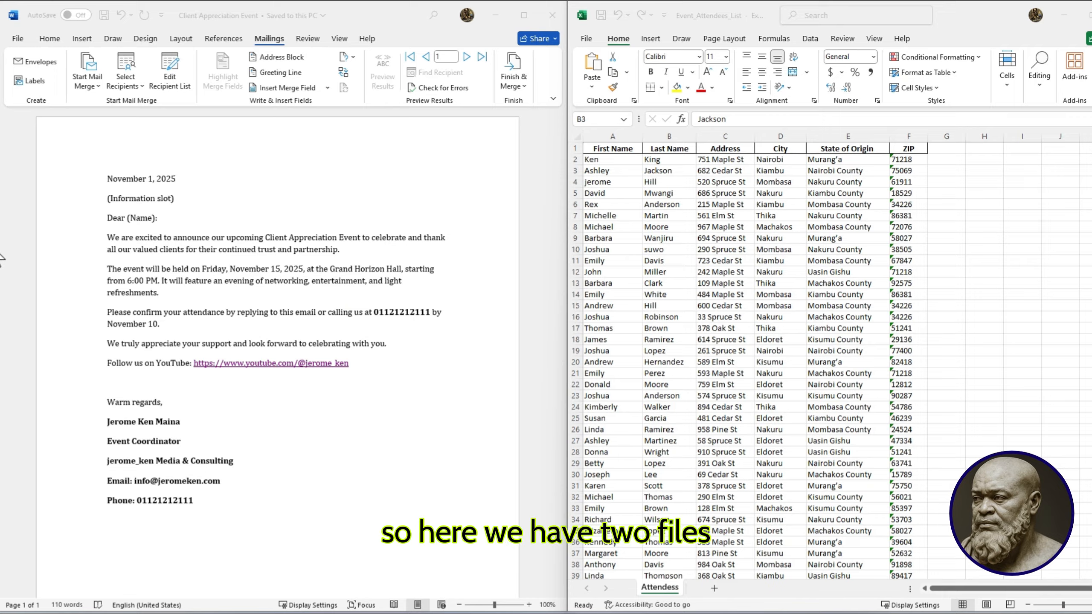
Examine the event invitation letter and the attendee list's First Name, Last Name, Address, City, State of Origin and ZIP columns
left_click(366, 202)
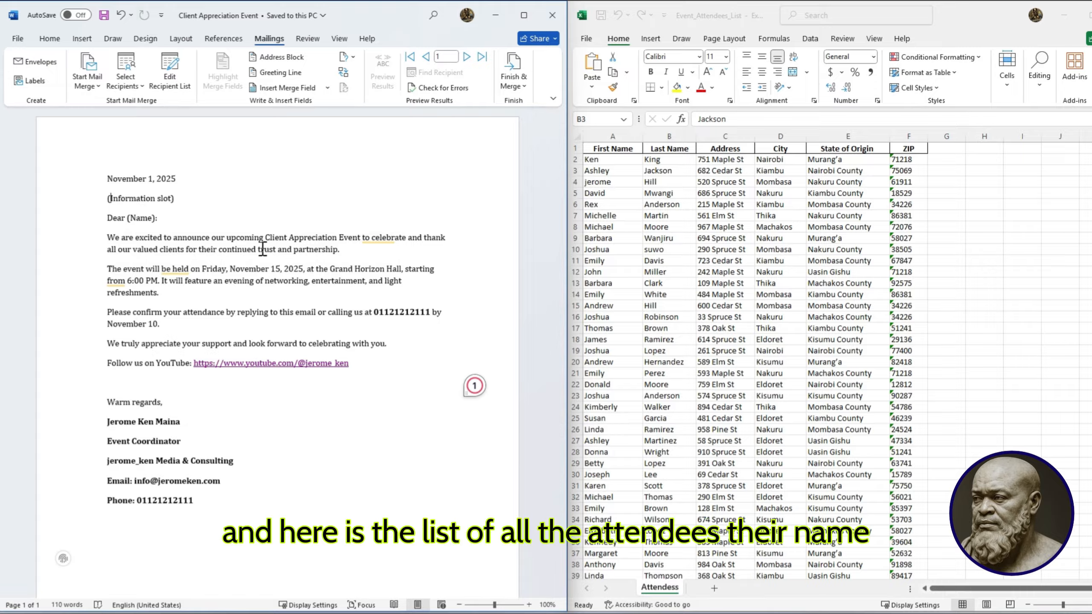
left_click(572, 220)
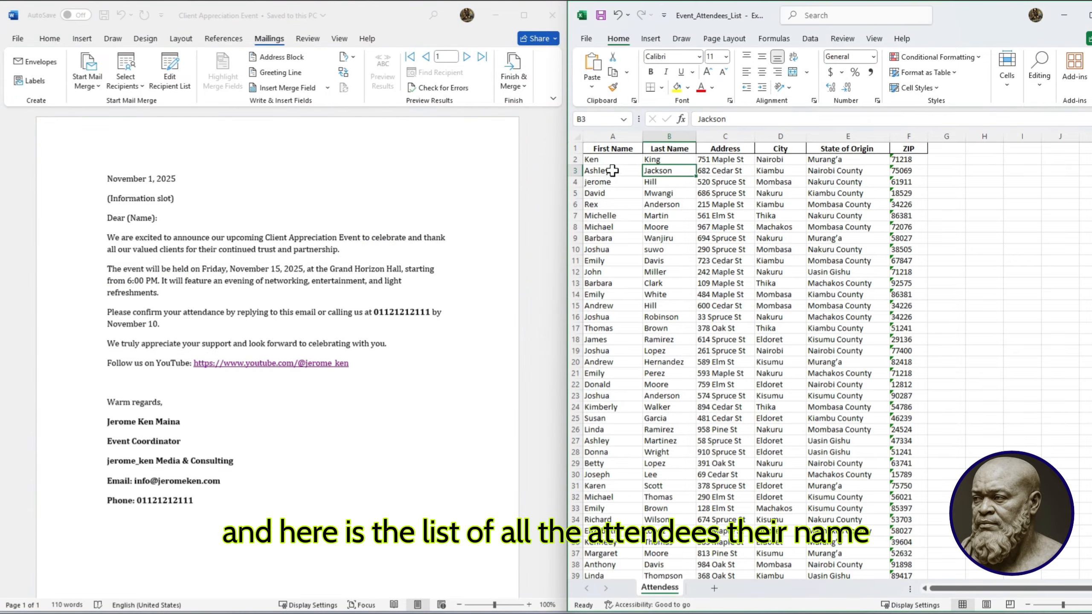
left_click(612, 148)
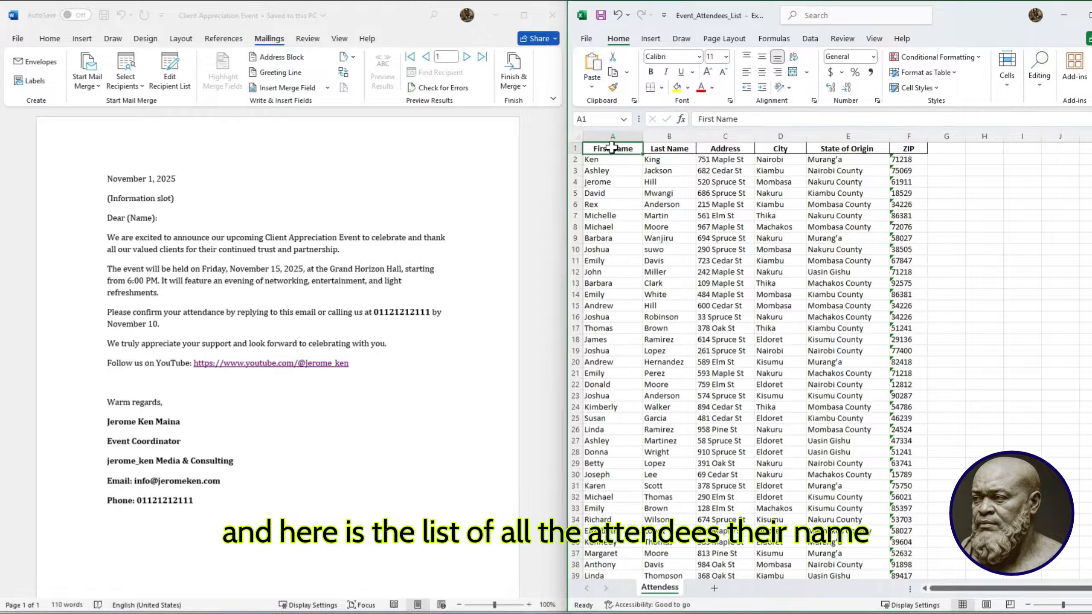
left_click(665, 149)
left_click(715, 148)
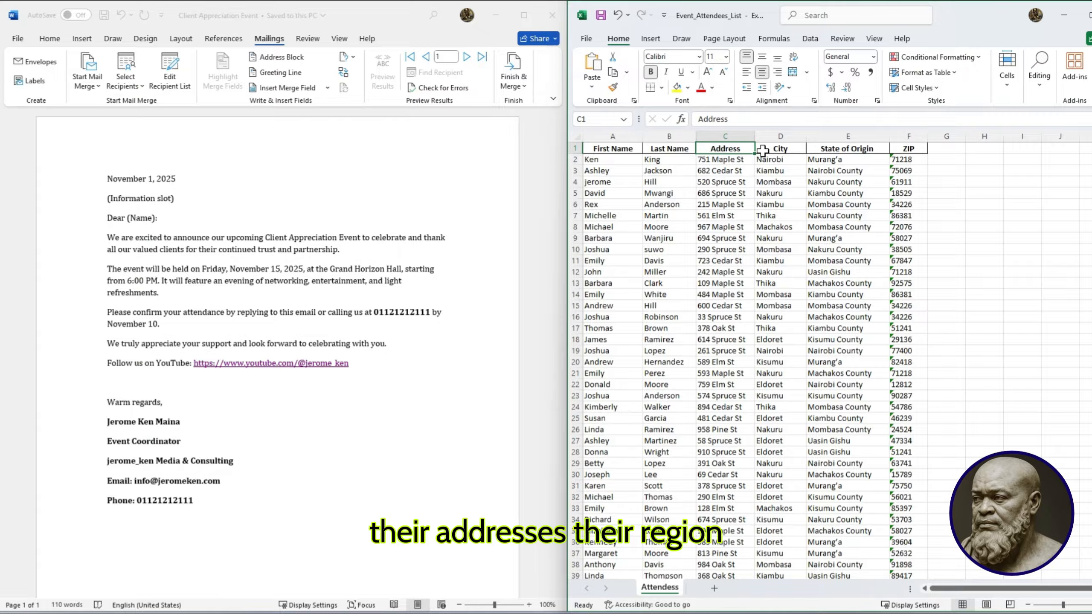
left_click(780, 151)
left_click(845, 149)
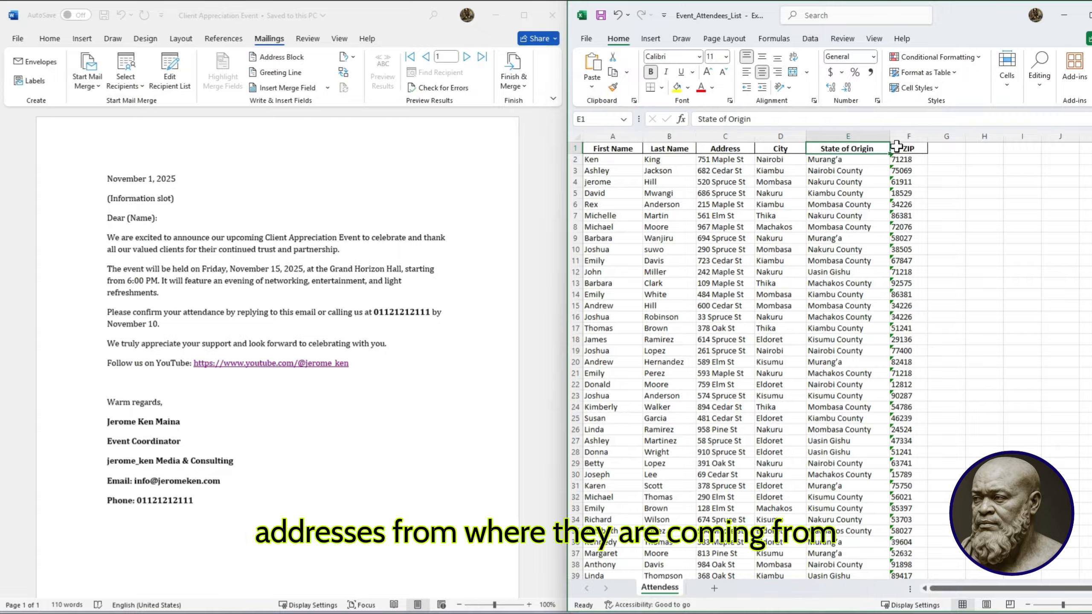
left_click(915, 148)
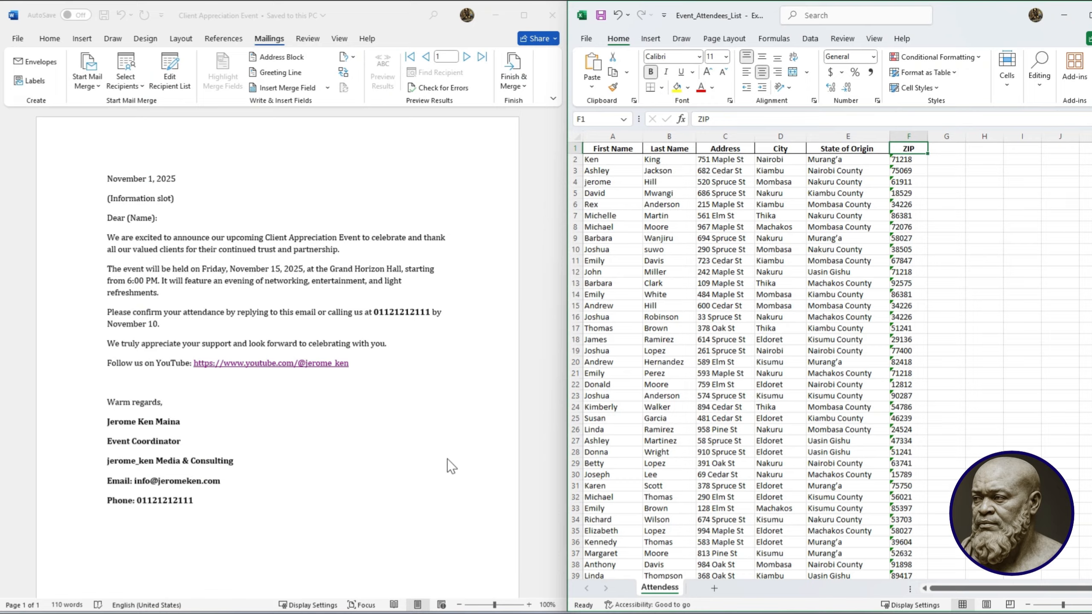
left_click(232, 397)
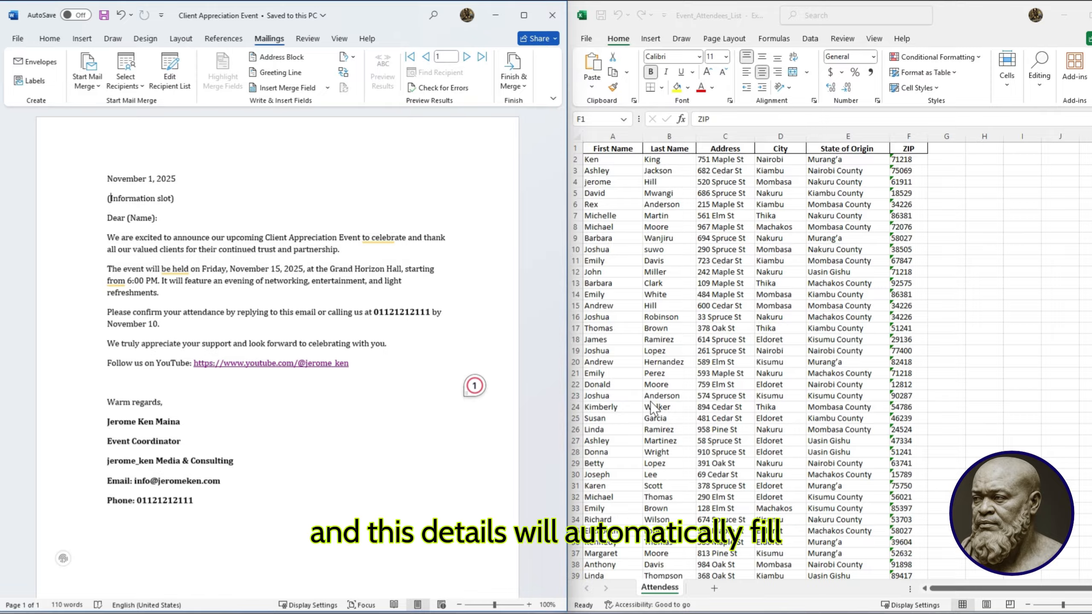
left_click(697, 369)
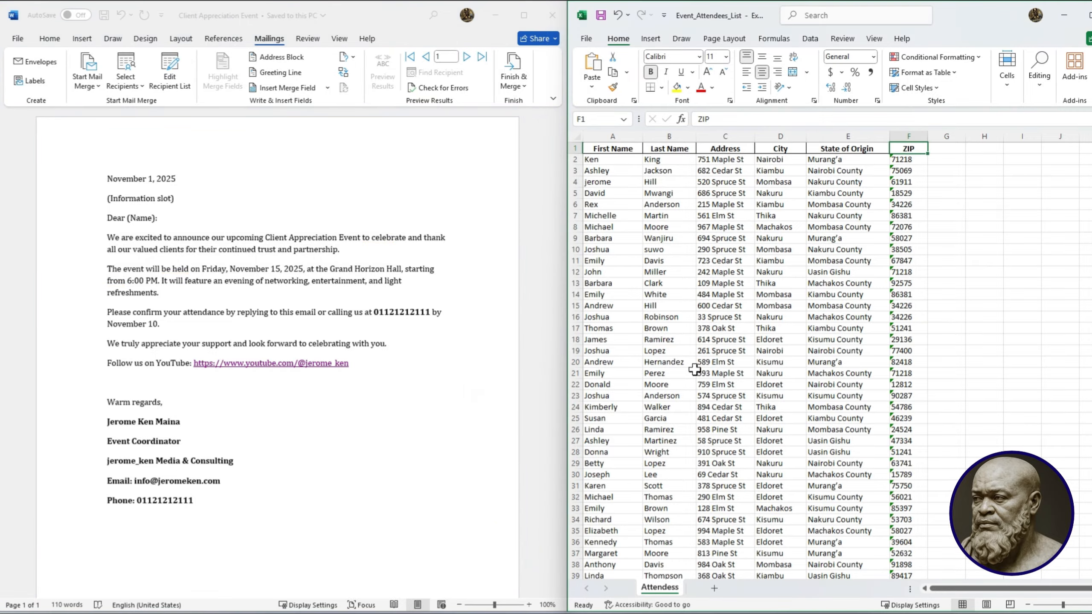
left_click(663, 239)
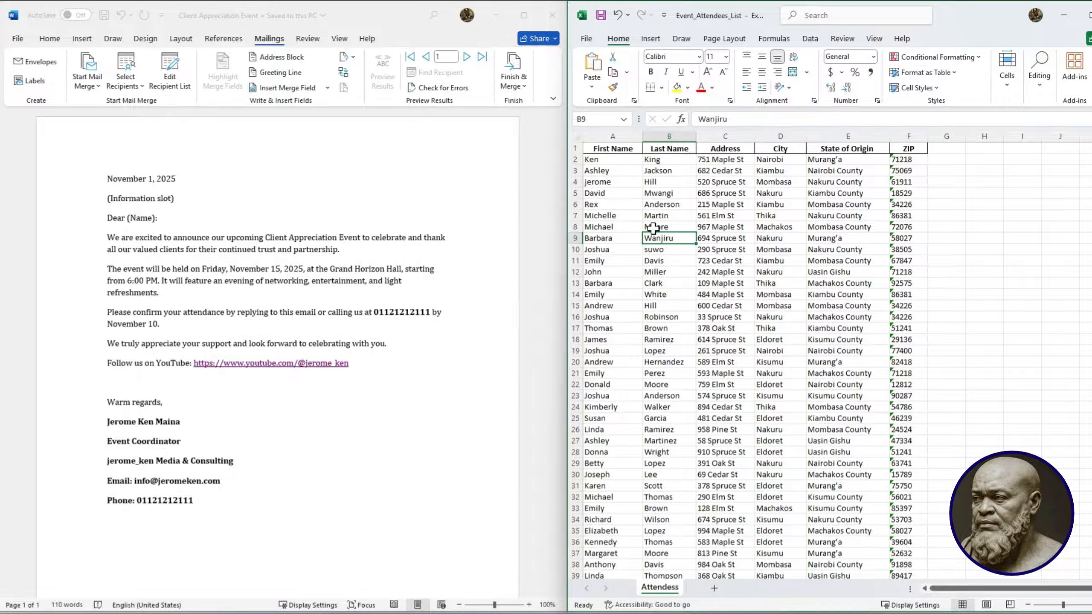
Switch to the Word invitation letter and start a mail merge of the Letters type
left_click(221, 214)
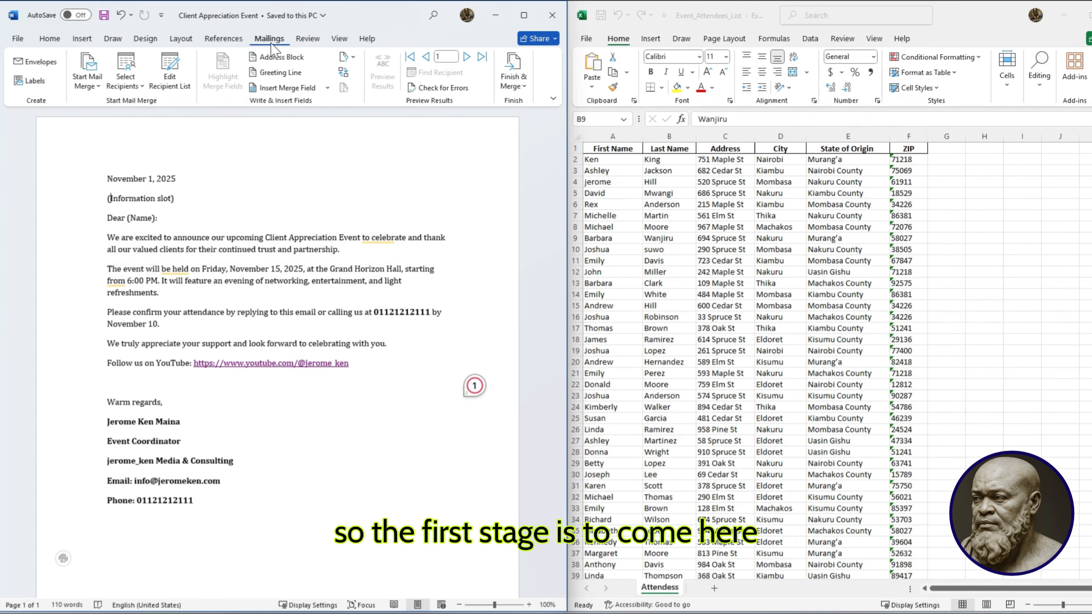
left_click(22, 44)
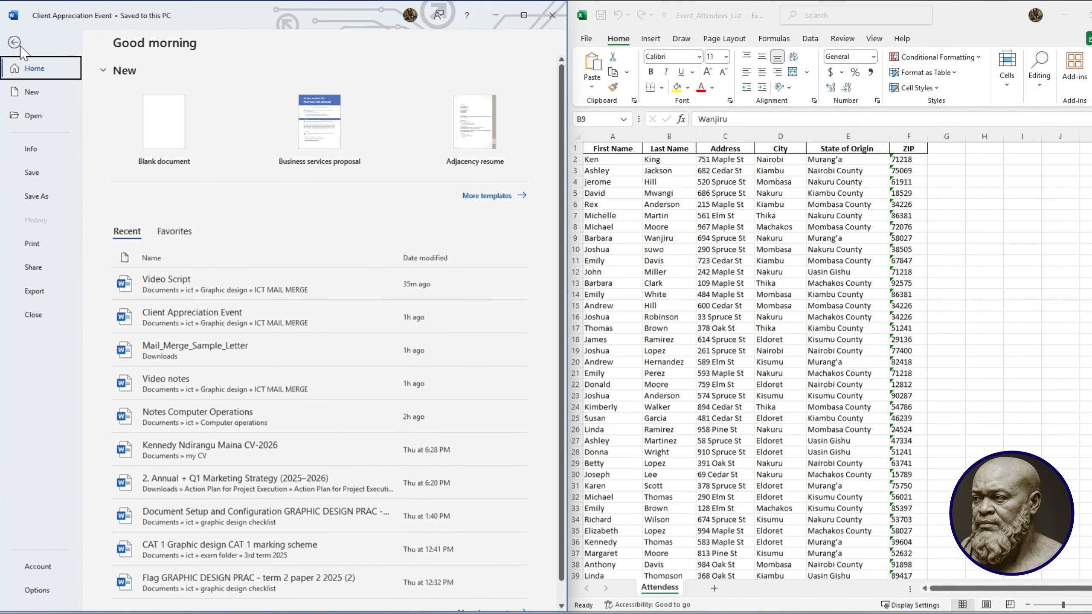
left_click(15, 43)
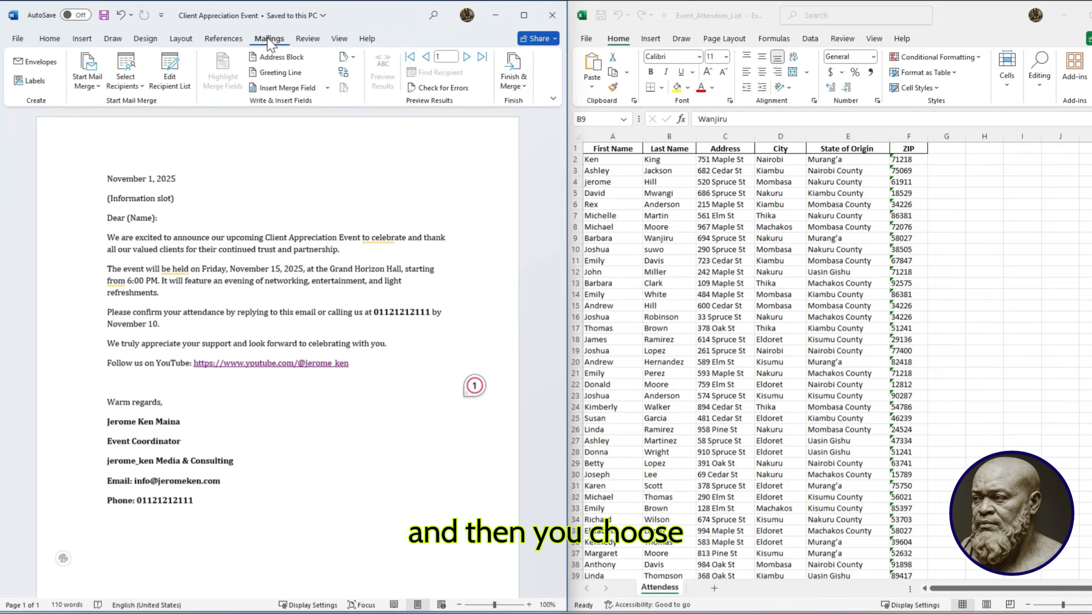
left_click(95, 88)
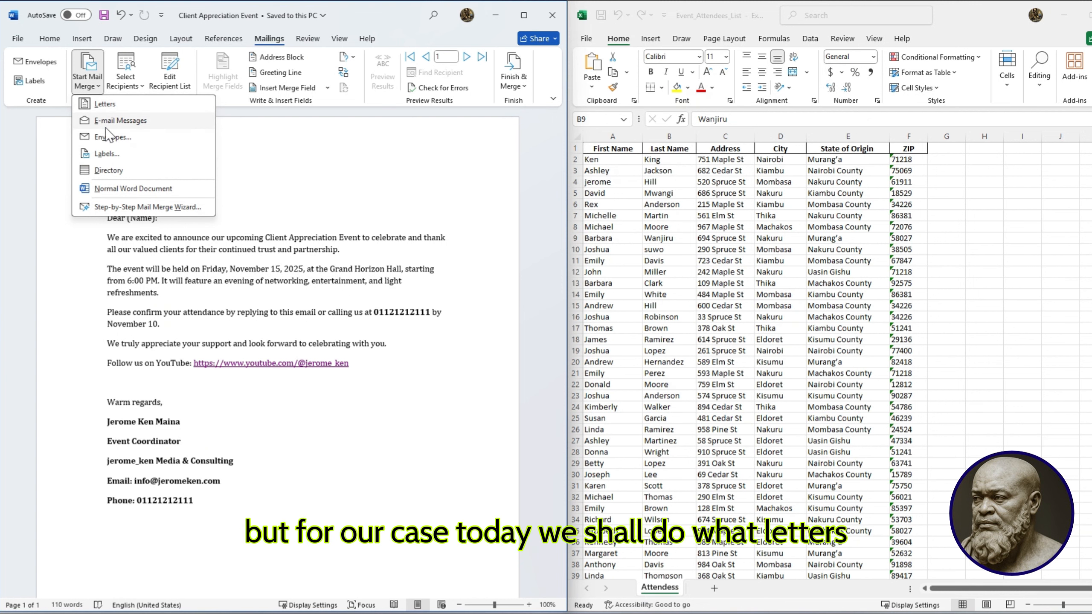
left_click(104, 106)
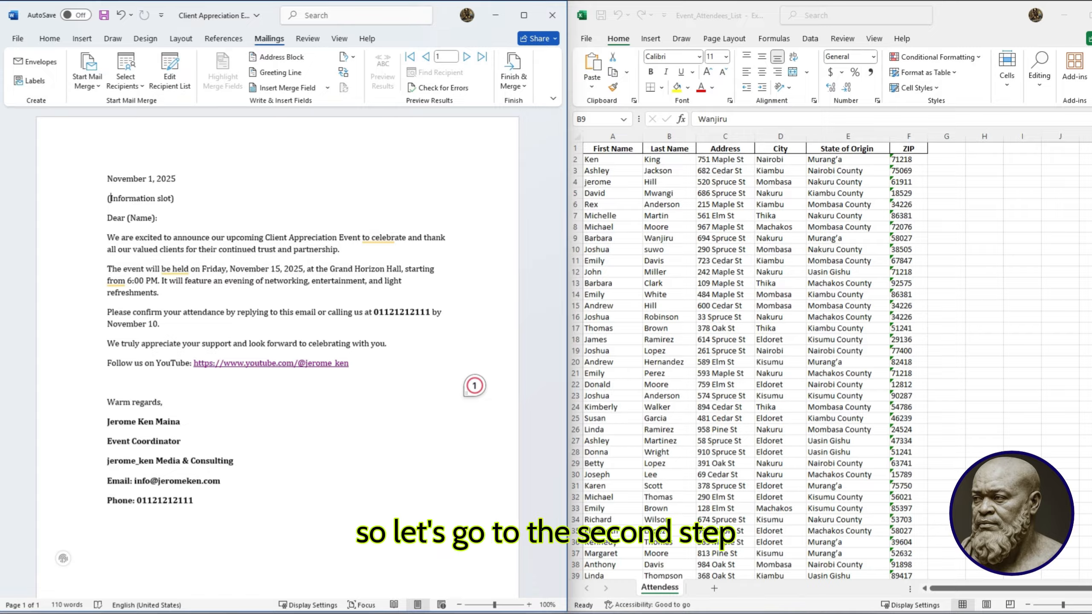
left_click(1, 327)
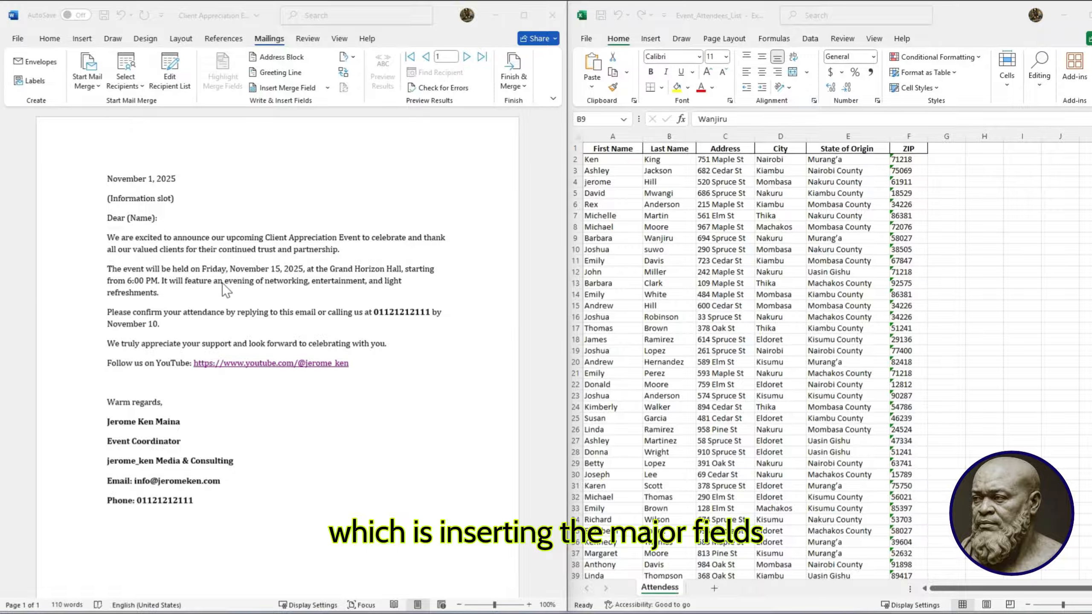
left_click(151, 206)
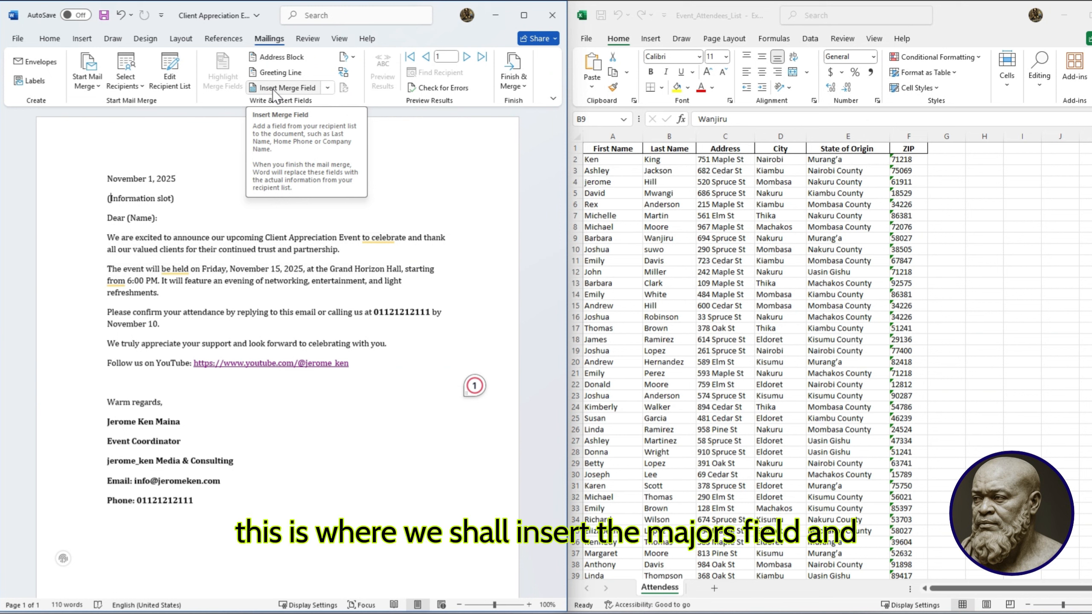
left_click(328, 88)
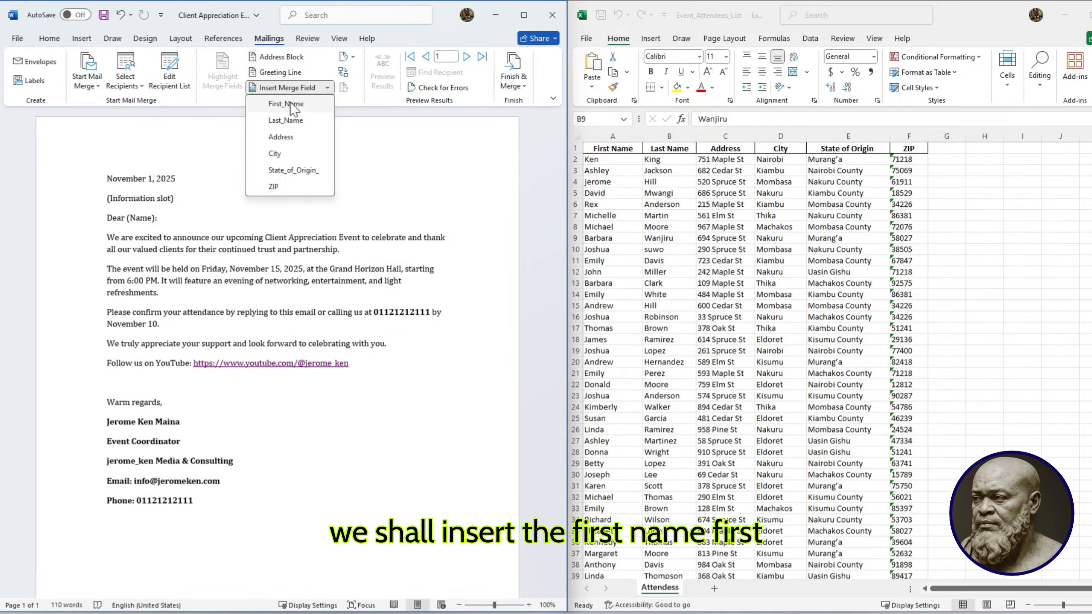
Delete the "(Information slot)" placeholder and add an empty line beneath the date
left_click(167, 201)
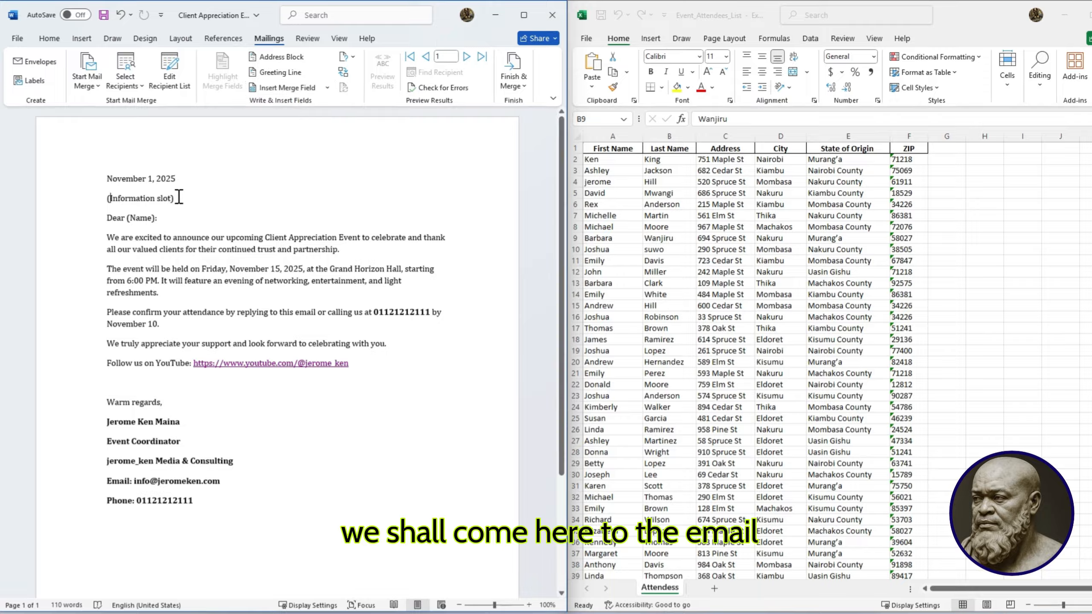
left_click_drag(175, 199, 97, 193)
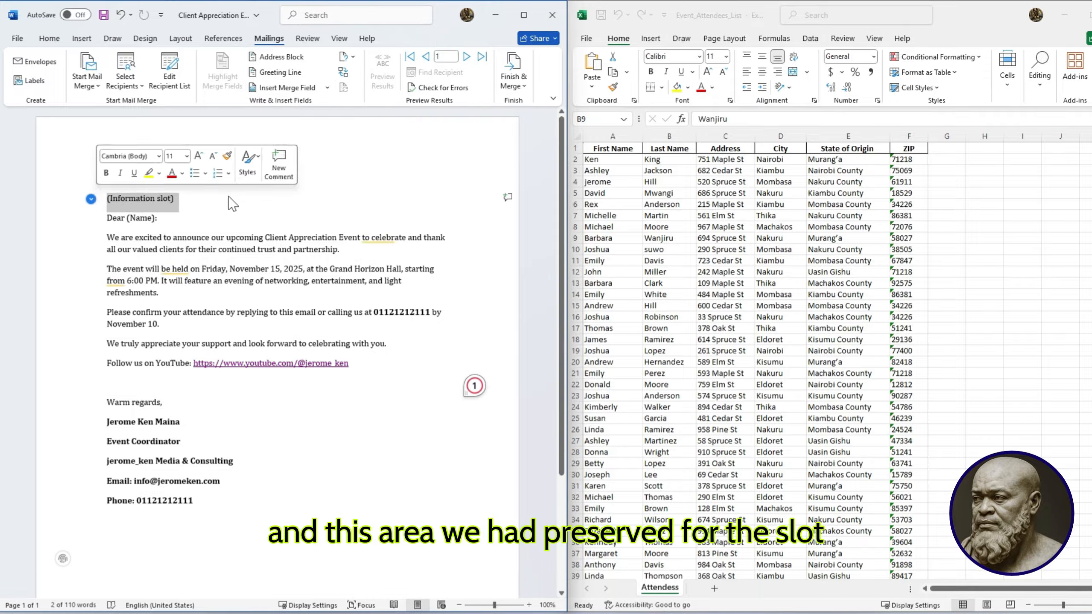
key("BackSpace")
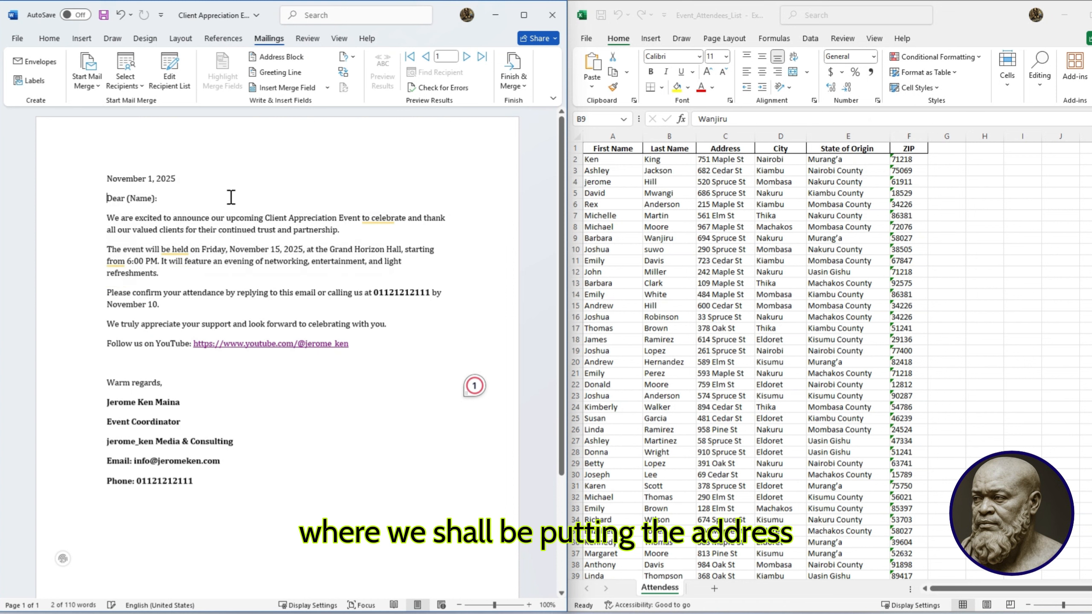
left_click(185, 185)
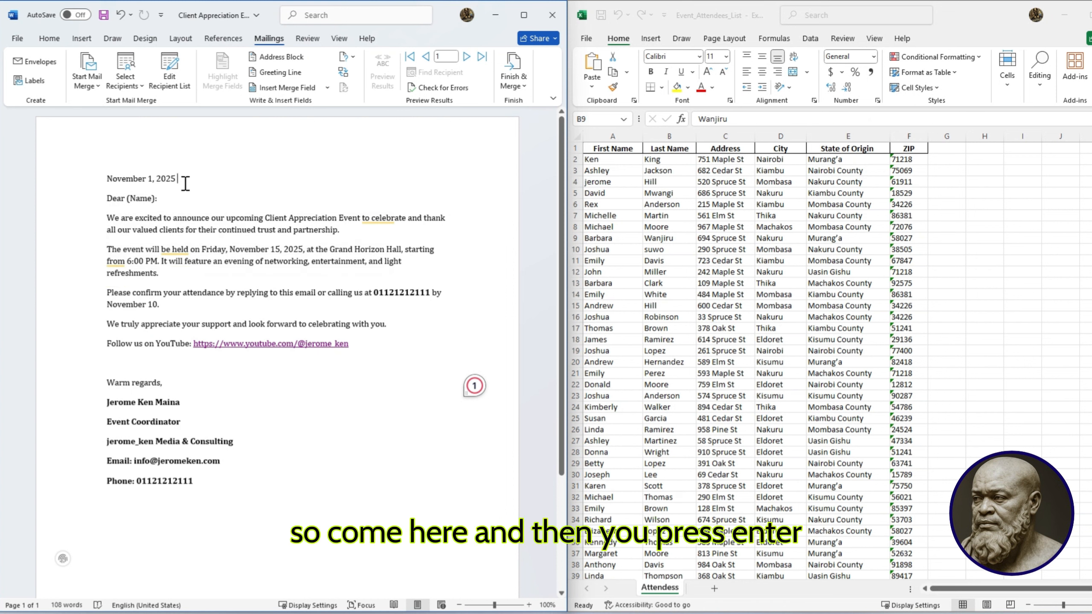
key("Return")
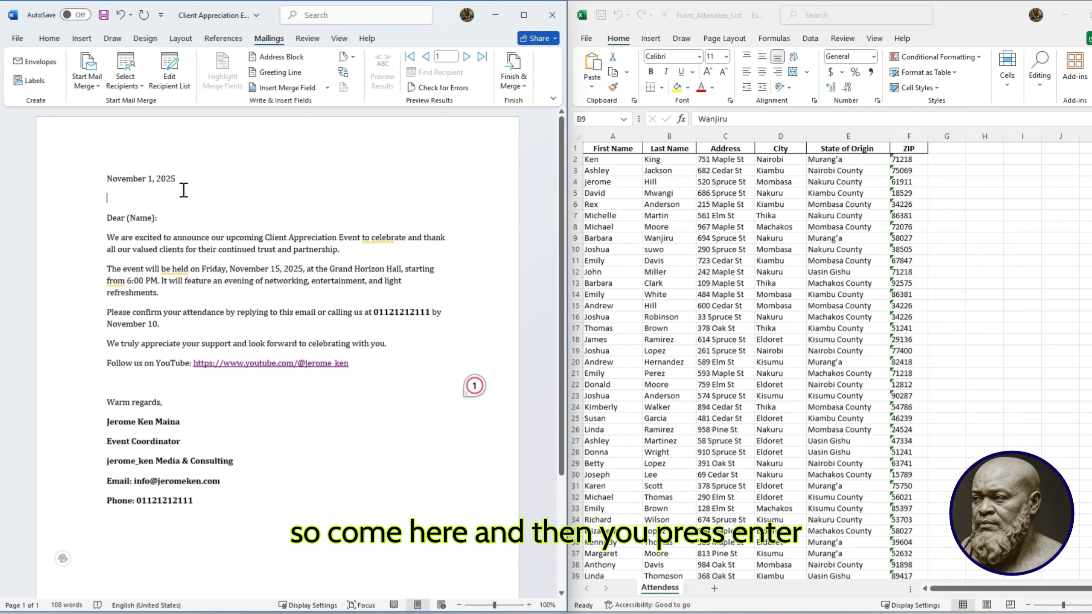
Insert the First_Name and Last_Name merge fields, separated by a space, on the empty line under the date
left_click(324, 88)
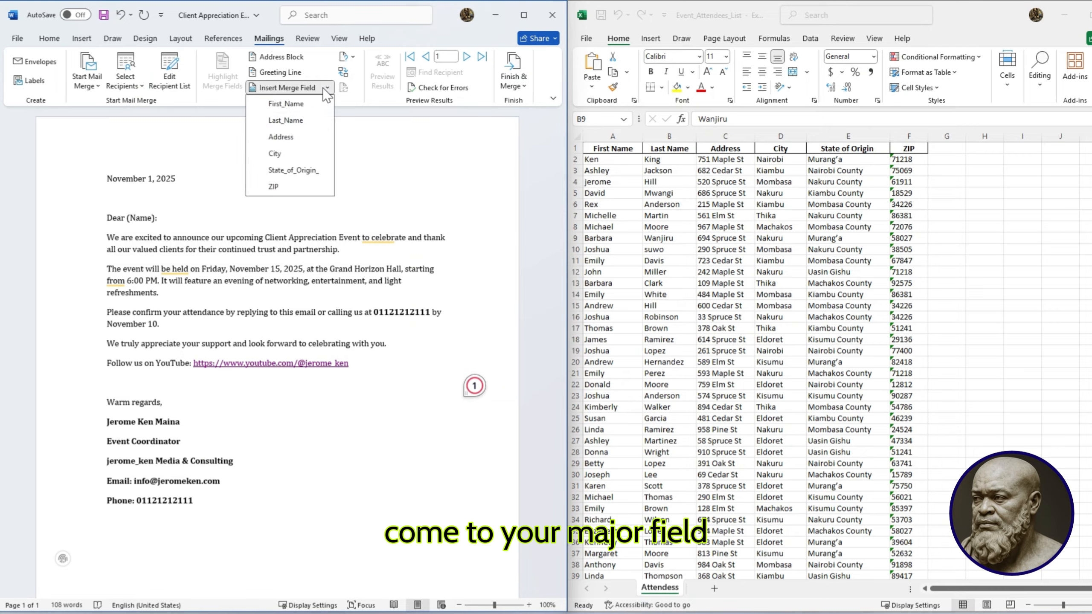
left_click(293, 105)
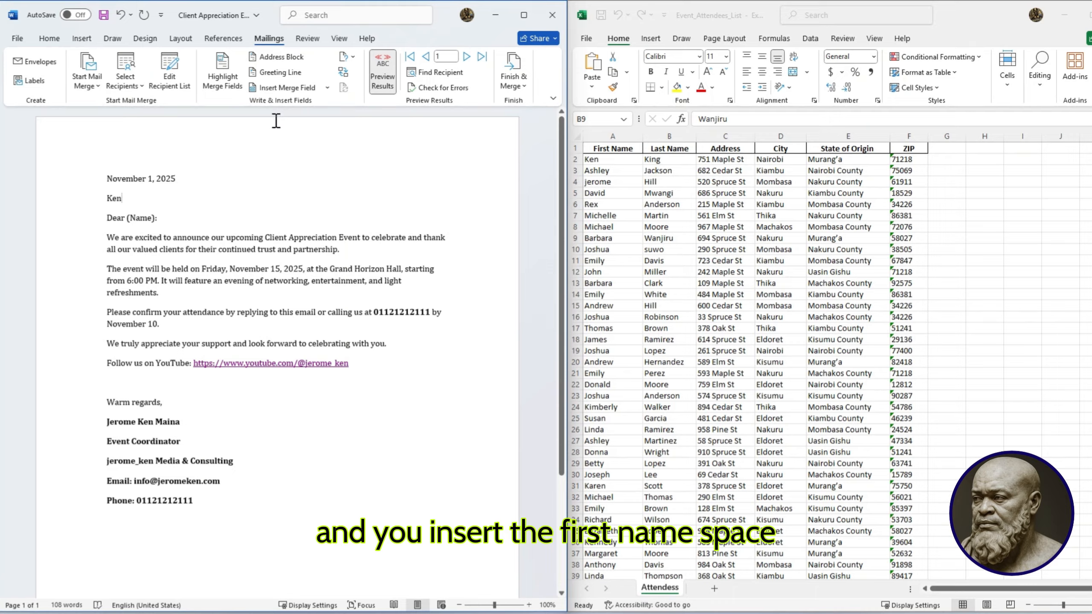
left_click(326, 87)
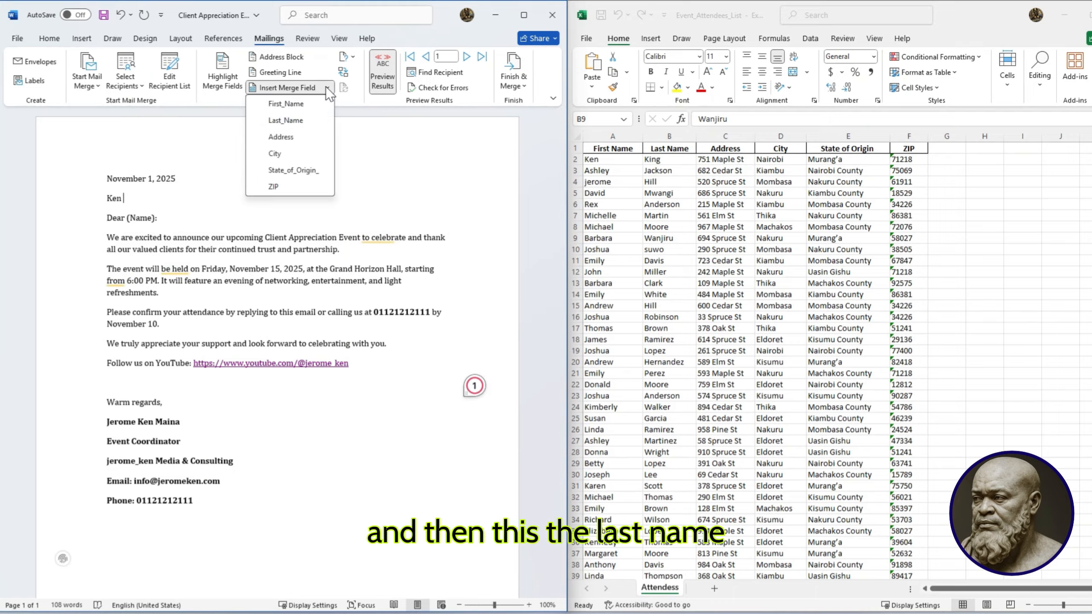
left_click(294, 122)
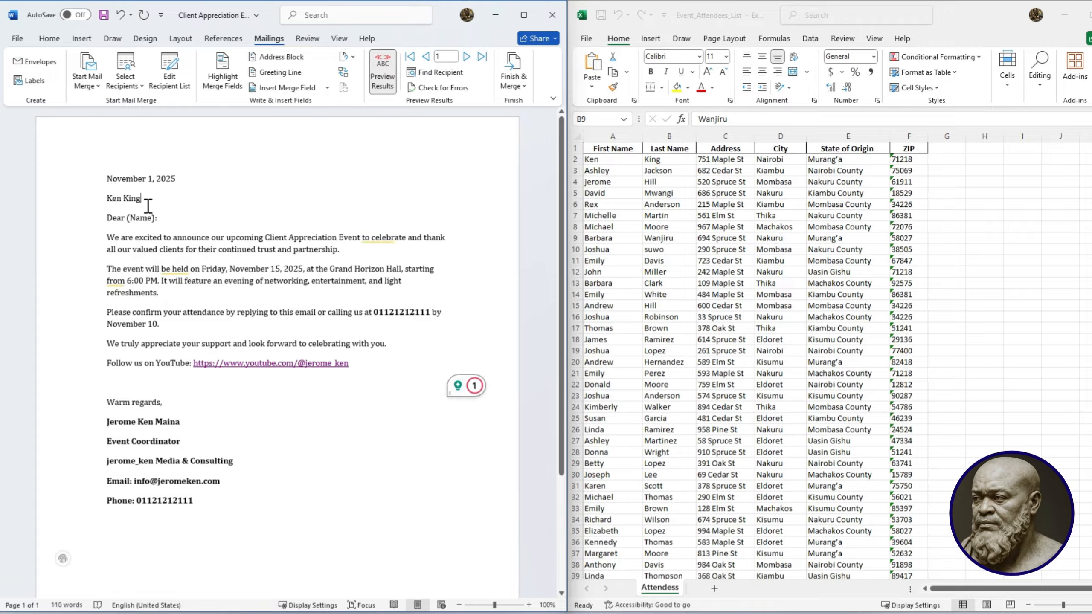
key("Return")
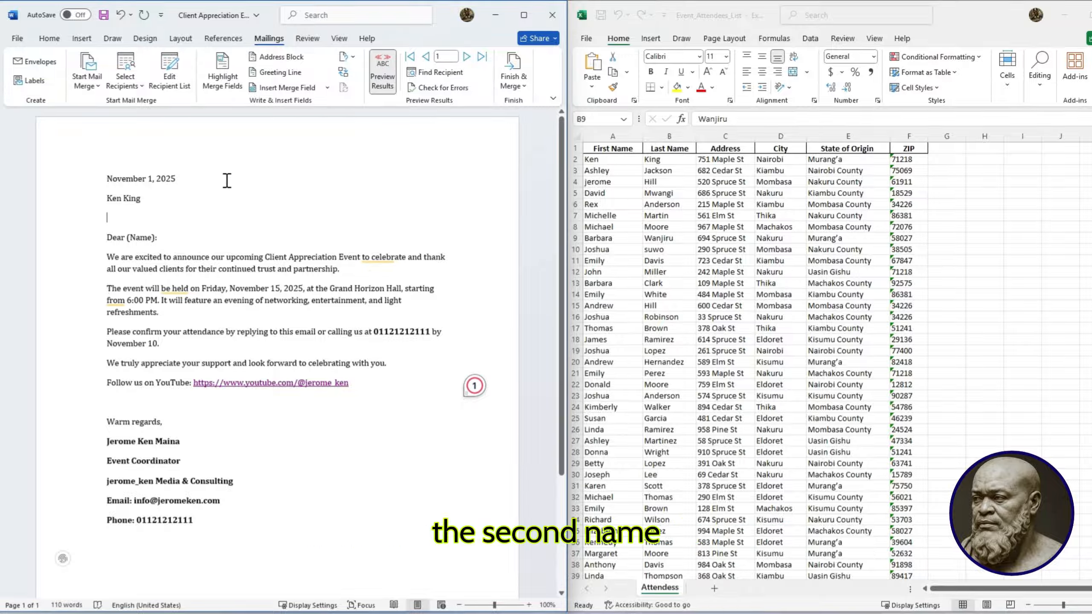
left_click_drag(109, 198, 141, 198)
left_click(144, 199)
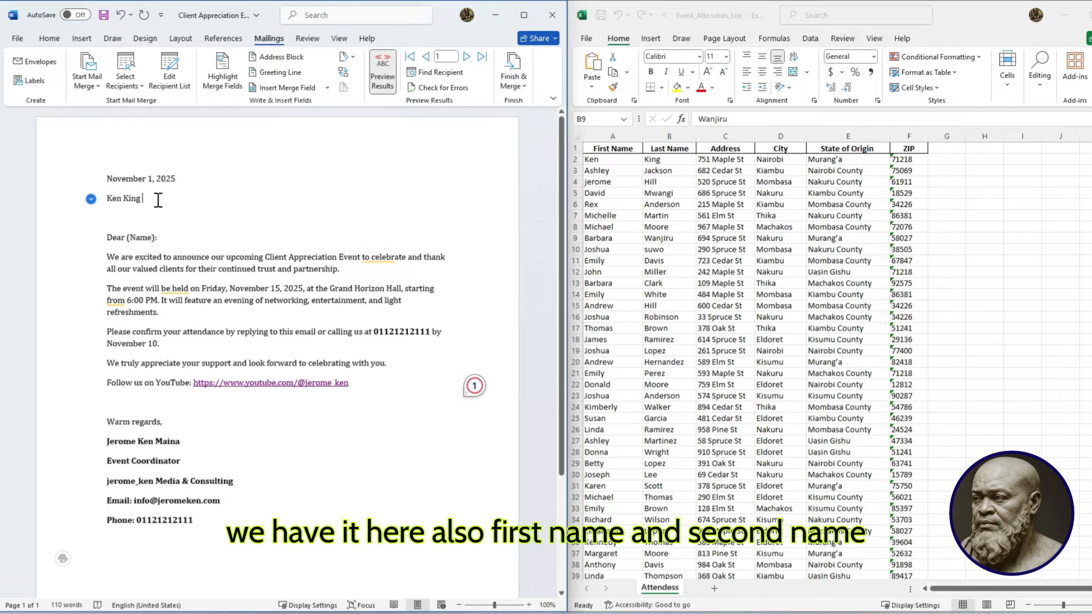
double_click(115, 208)
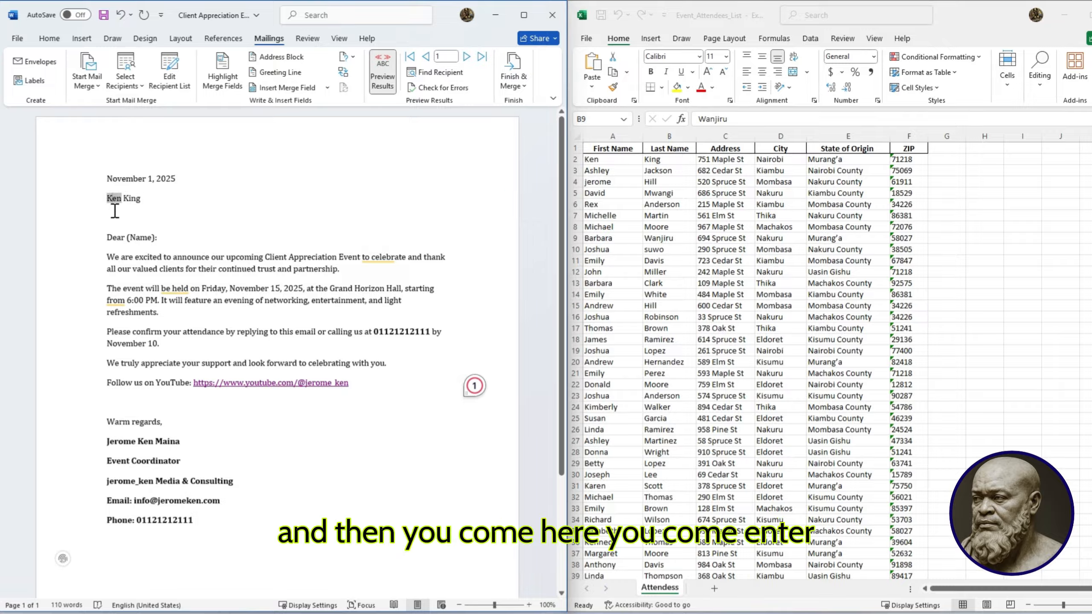
left_click(147, 199)
key("Return")
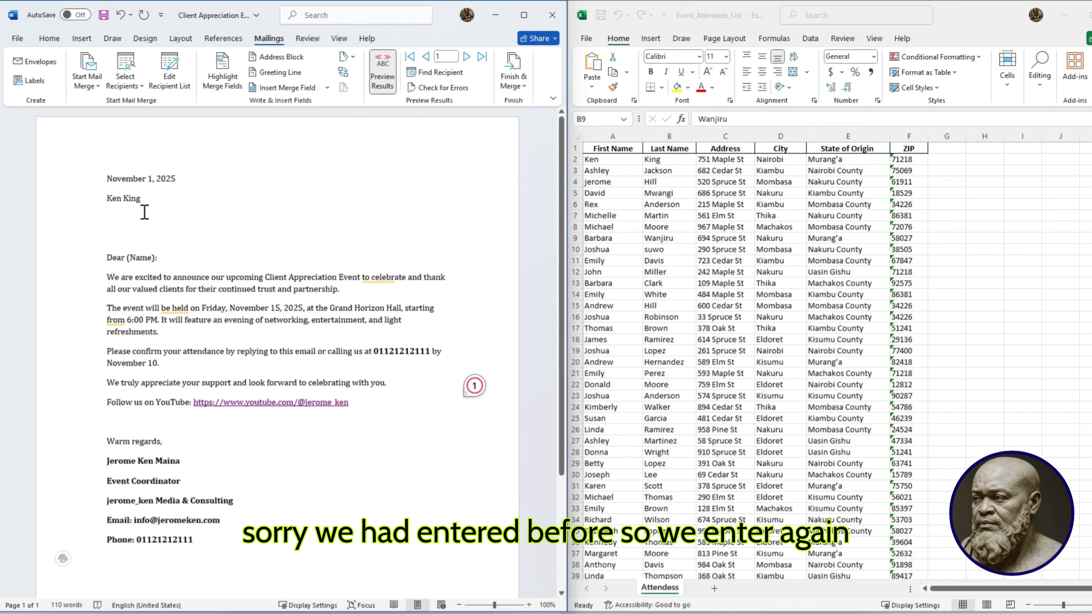
key("Delete")
key("Delete")
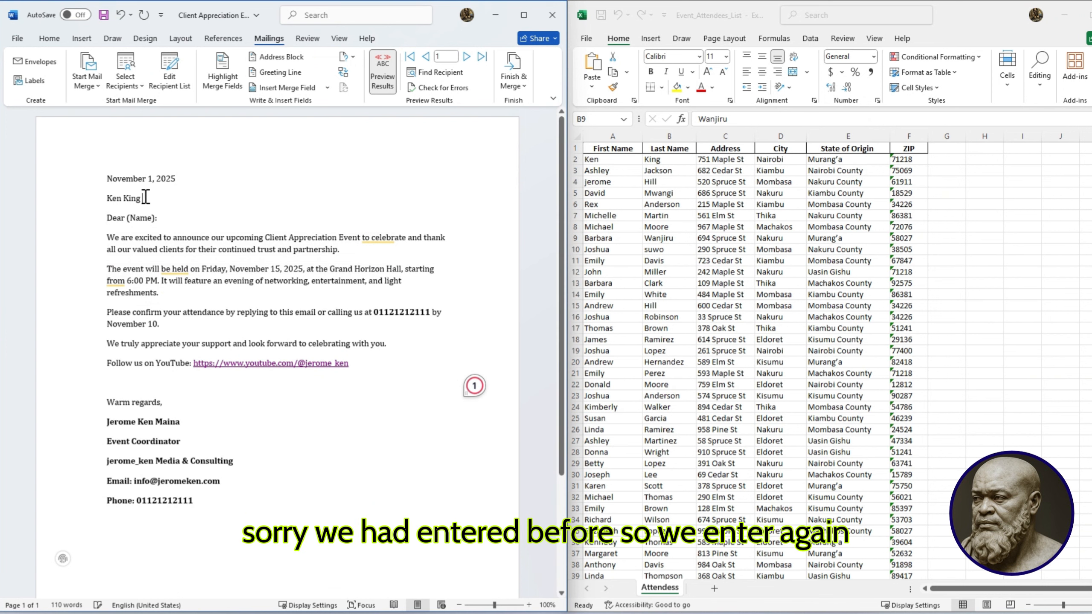
Insert the Address merge field, followed by a space, on a new line below the recipient's name
key("Return")
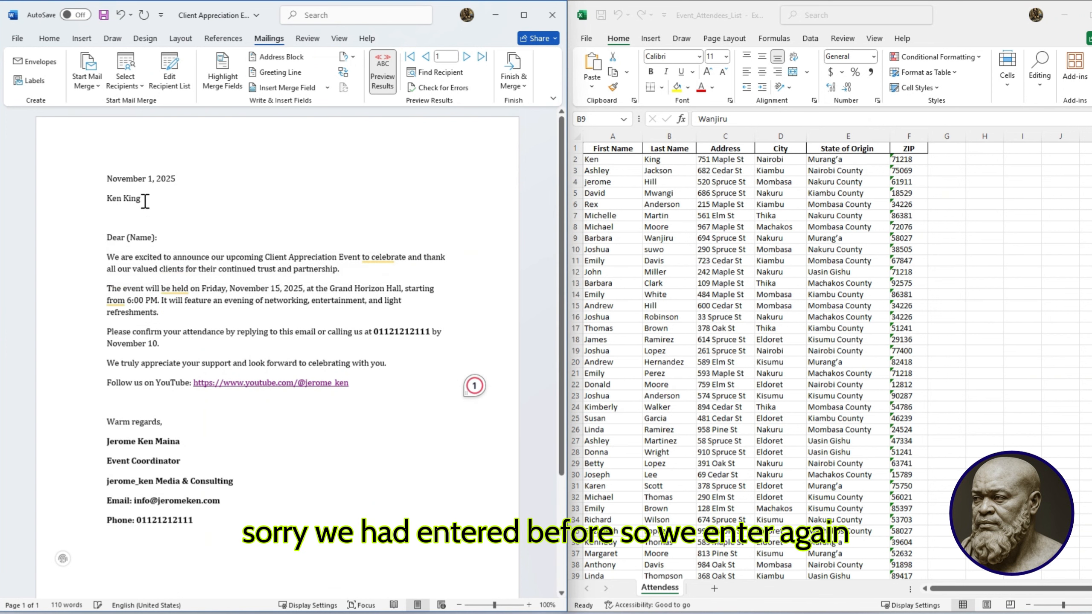
key("Up")
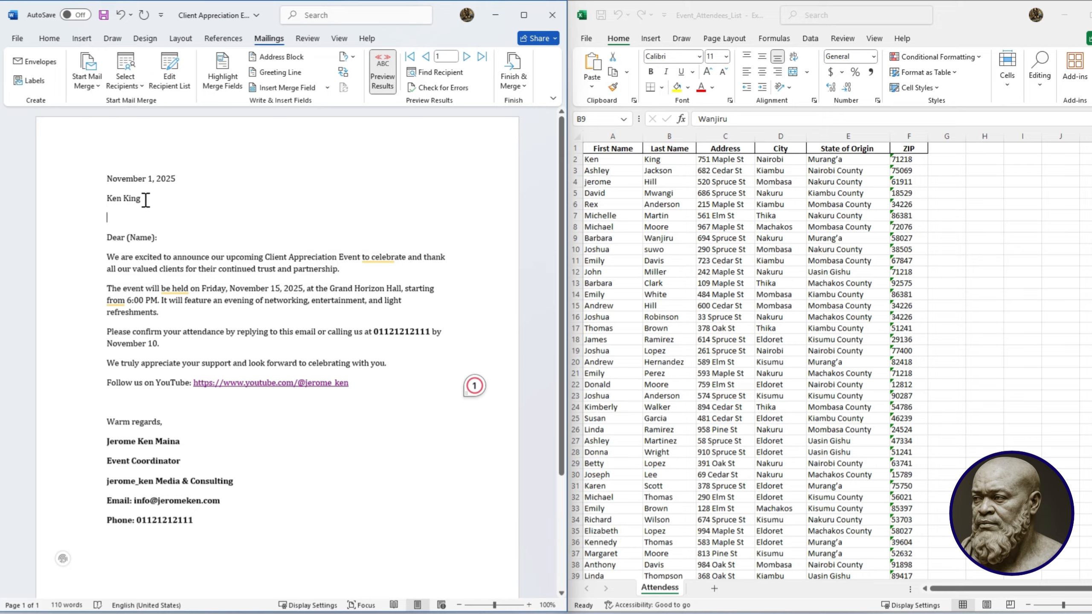
left_click(324, 90)
left_click(284, 136)
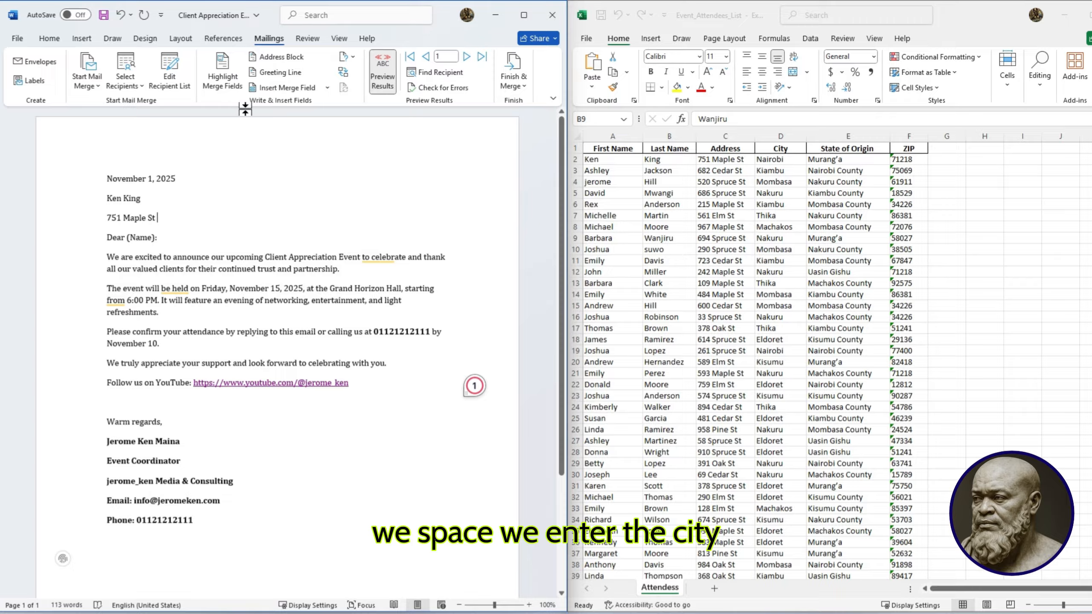
Insert the City merge field after the Address field and start a new line beneath it
left_click(326, 89)
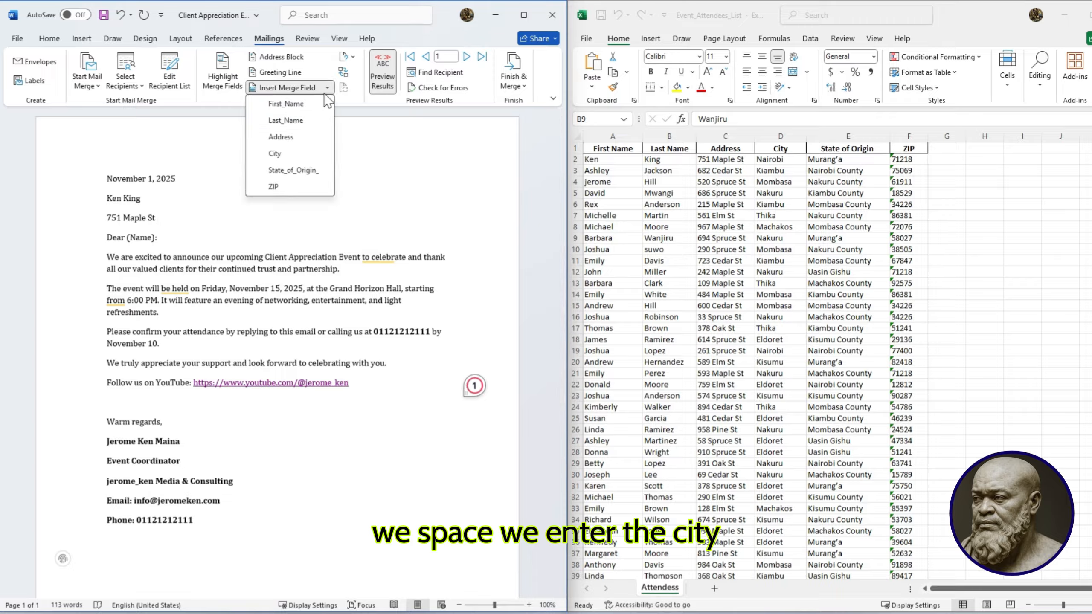
left_click(274, 156)
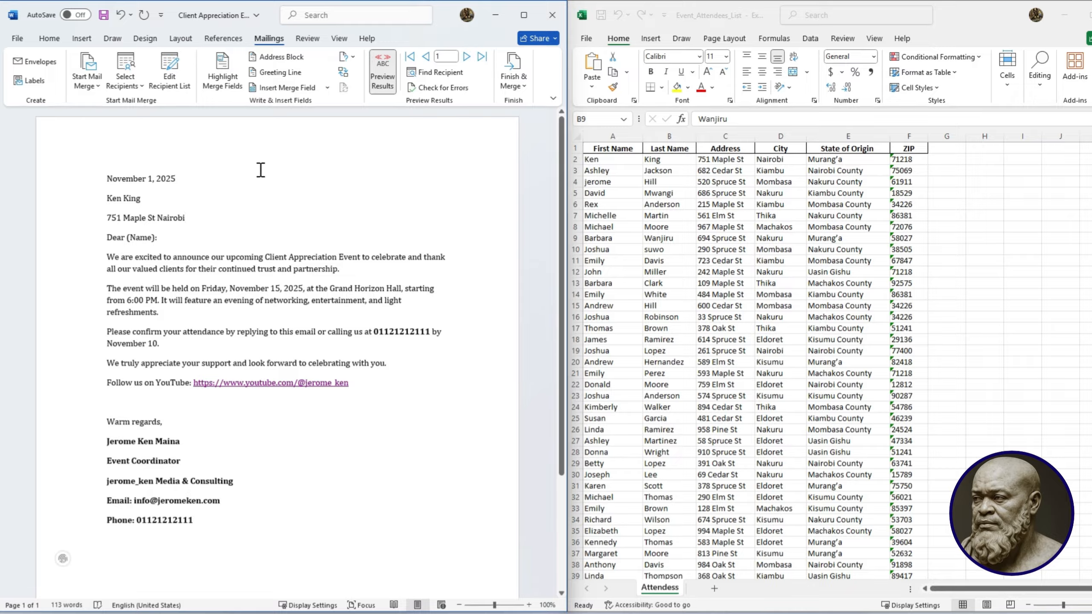
key("Return")
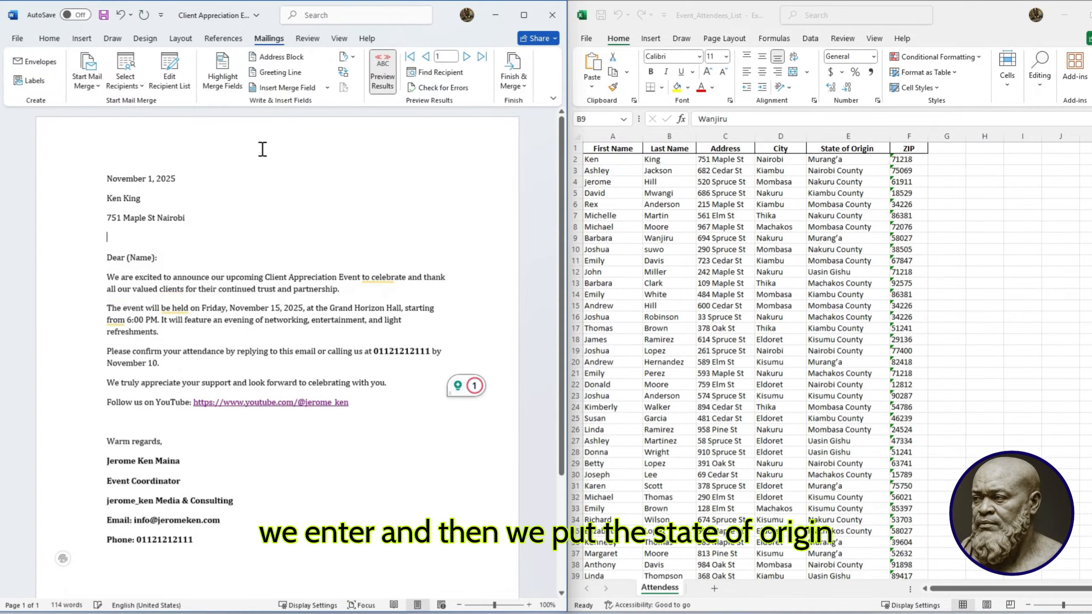
Insert the State_of_Origin_ and ZIP merge fields on the empty line, separated by a comma and a space
left_click(327, 88)
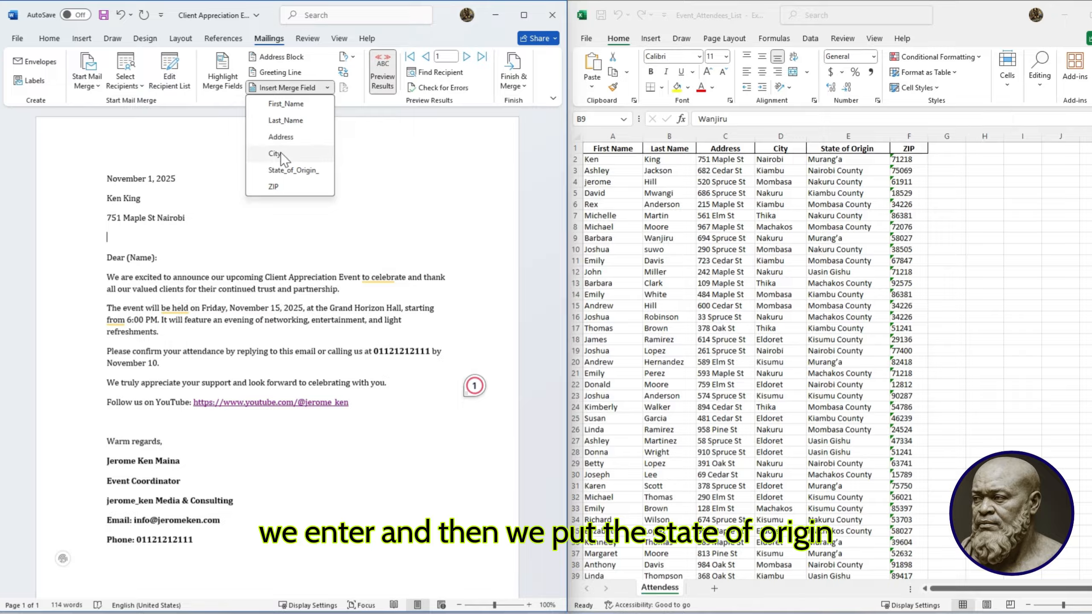
left_click(284, 170)
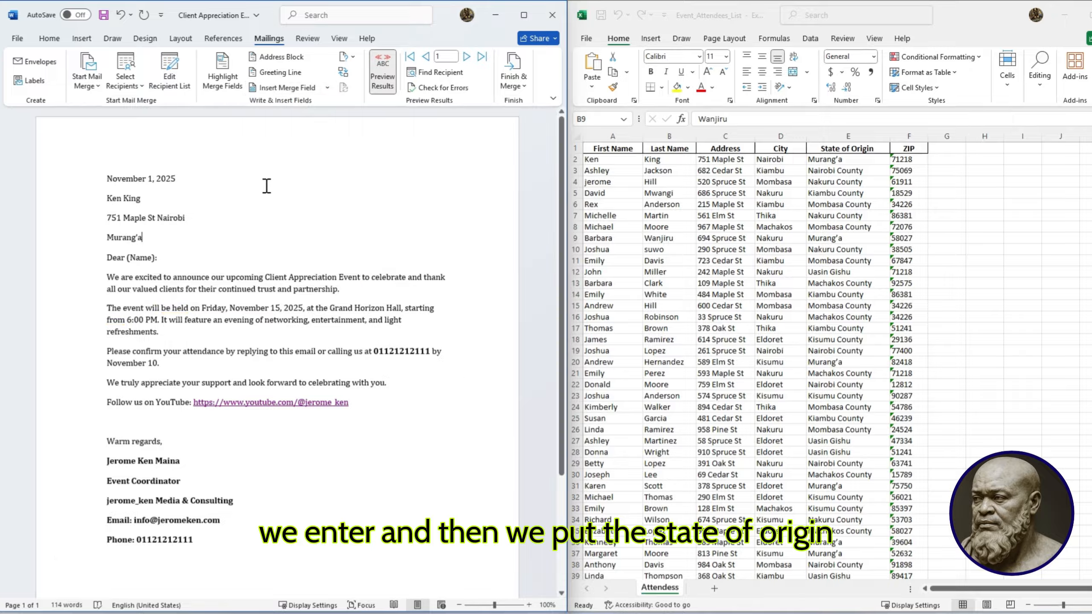
type(",")
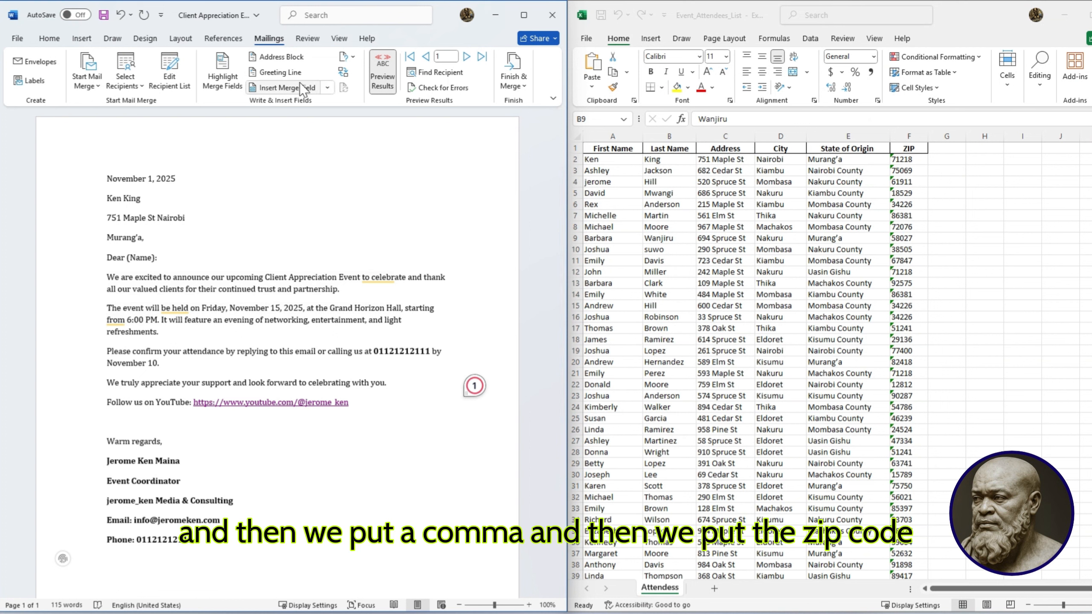
left_click(326, 88)
left_click(290, 185)
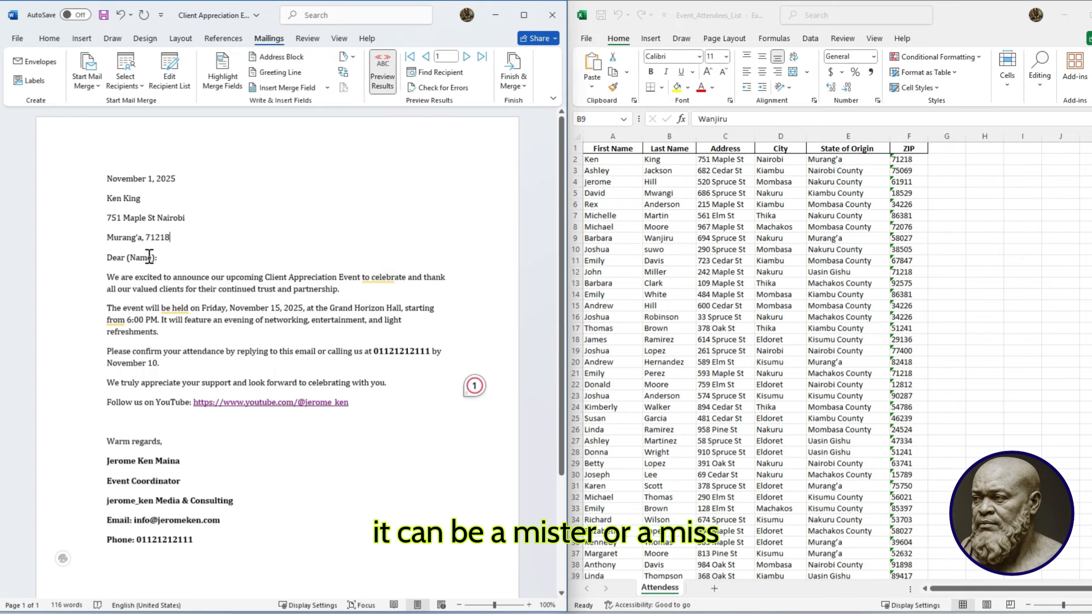
Replace the "(Name):" placeholder after "Dear" with the Last_Name merge field, keeping the greeting on its own line
left_click(604, 162)
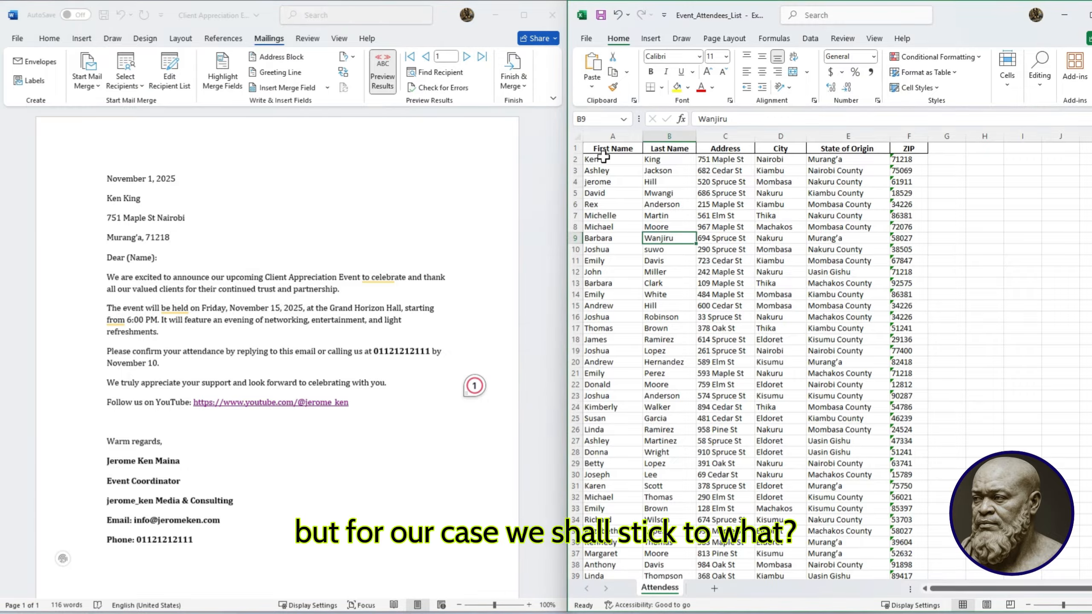
left_click(656, 159)
left_click(154, 256)
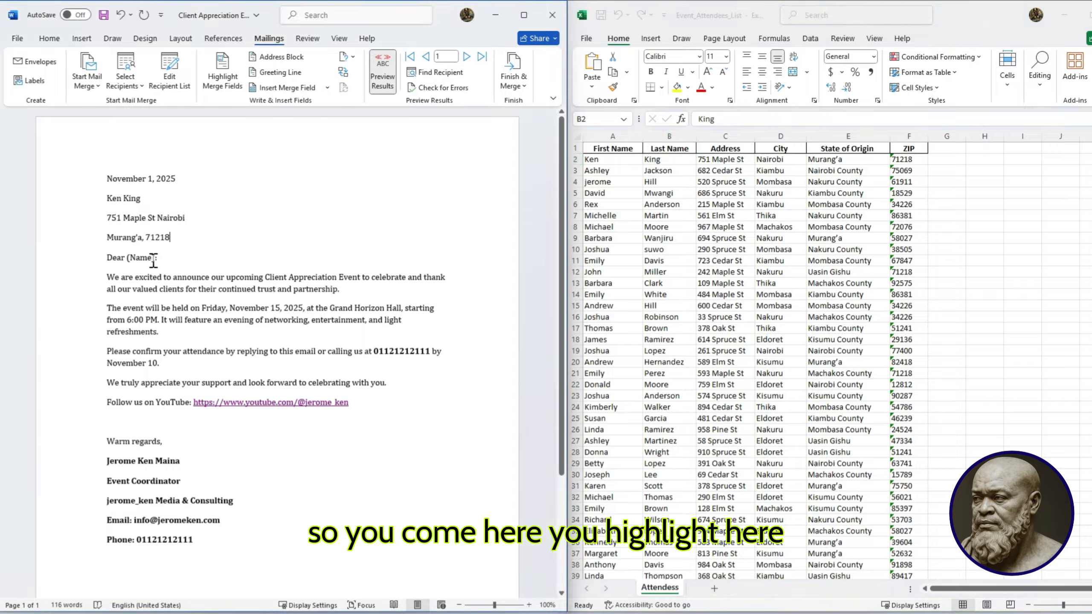
left_click_drag(158, 257, 128, 261)
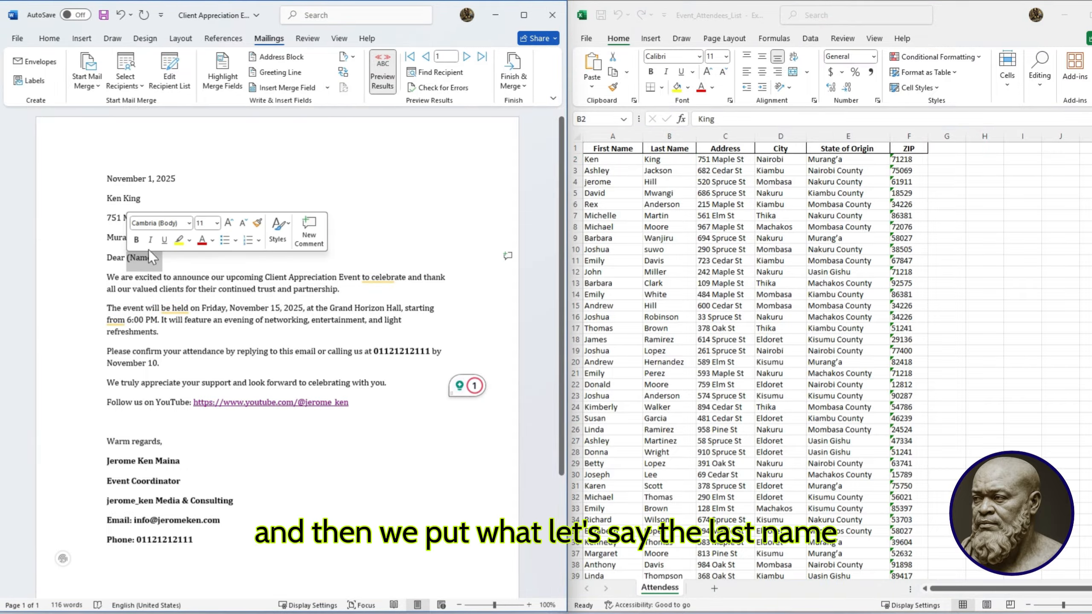
left_click(328, 89)
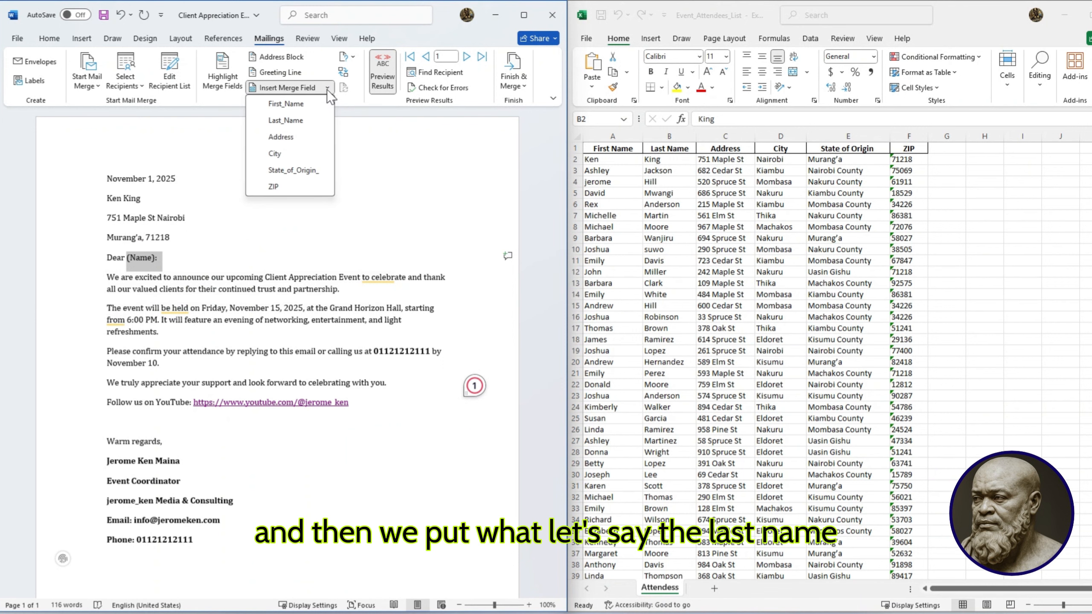
left_click(296, 120)
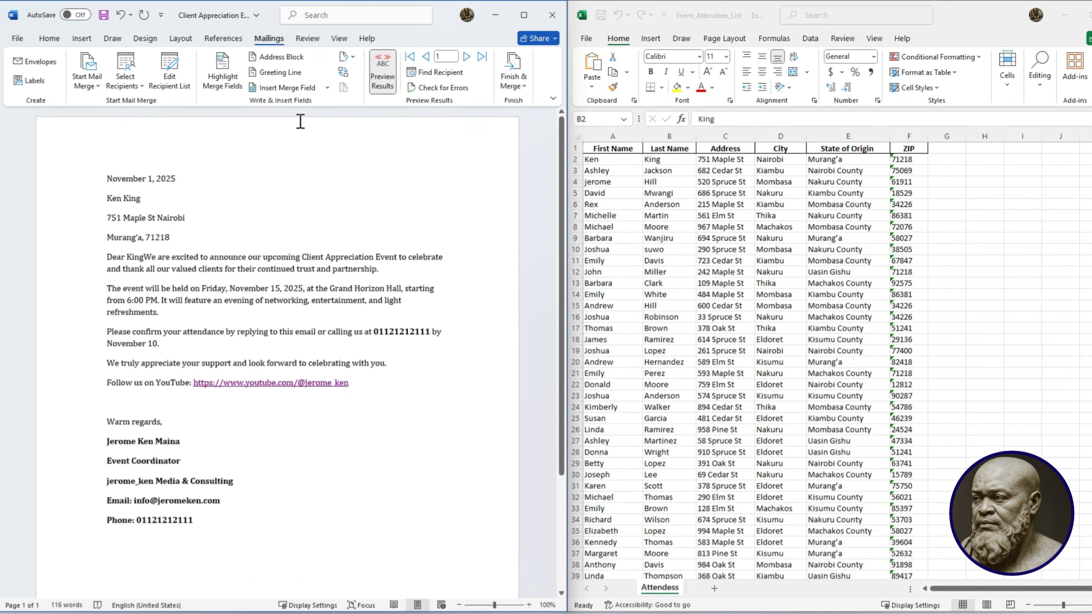
key("Return")
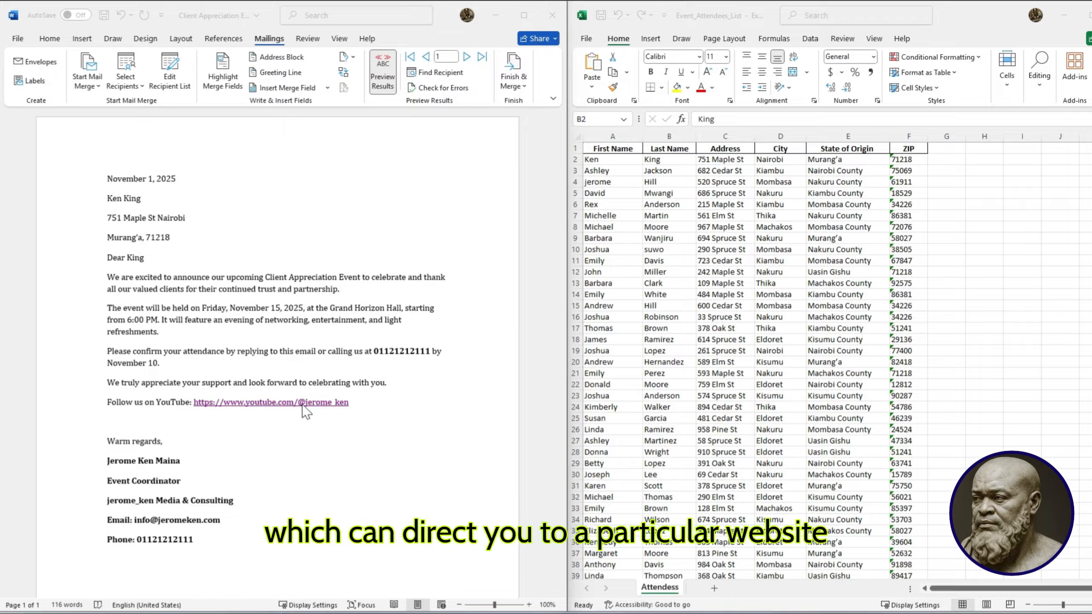
Test the YouTube hyperlink in the letter by opening it in the browser, and maximize the browser window
left_click(275, 406)
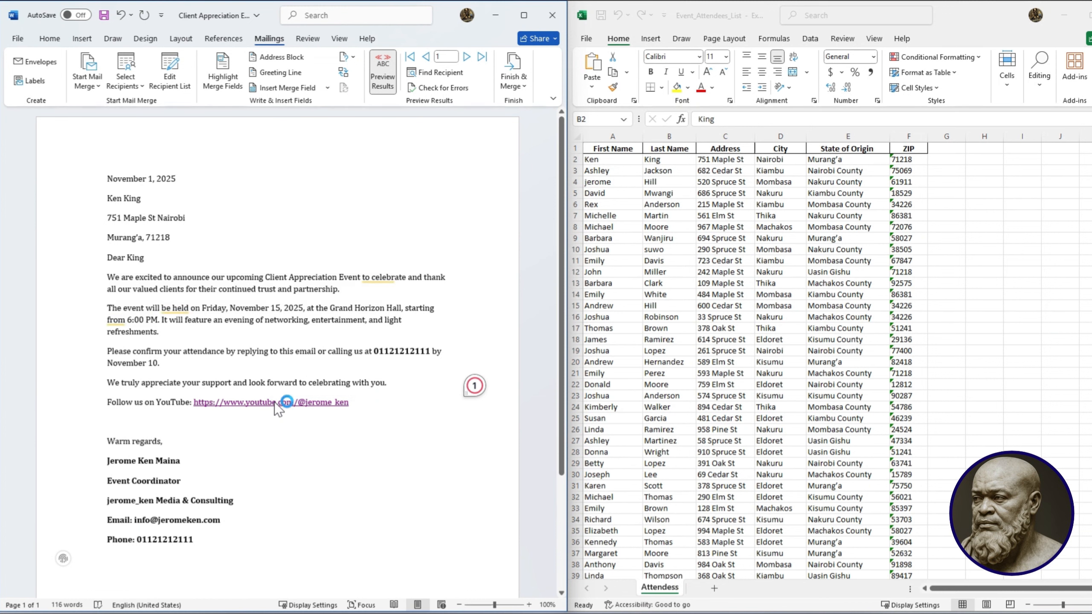
left_click(275, 402, "ctrl")
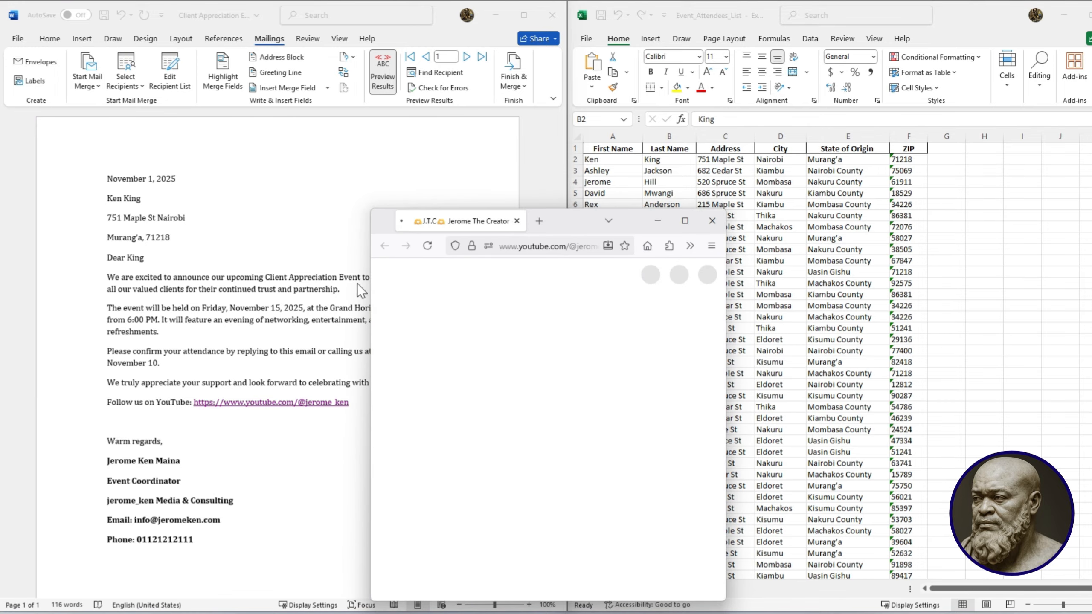
left_click(686, 220)
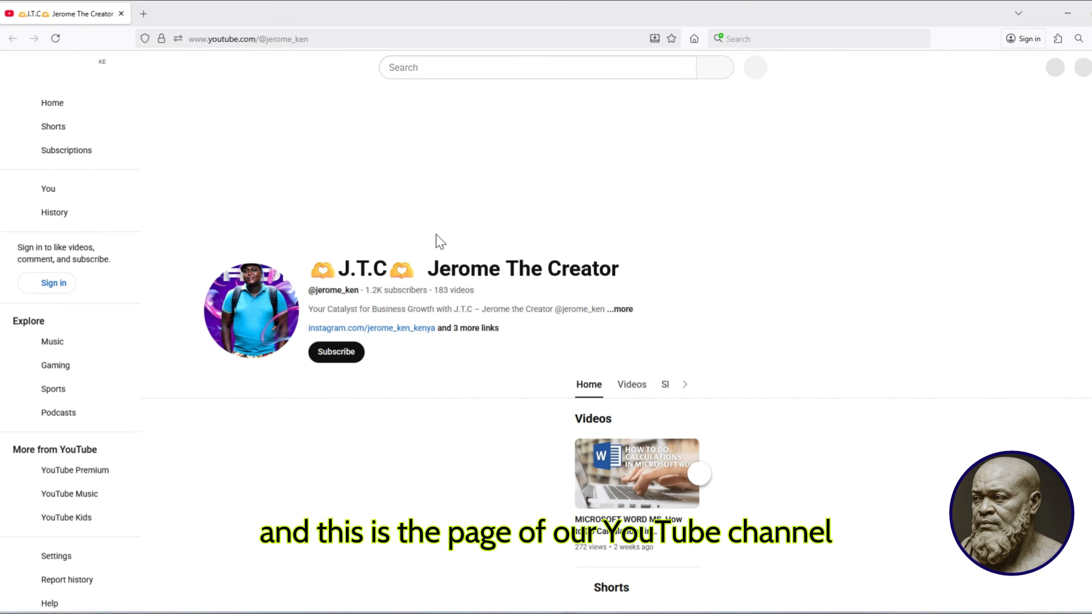
Look through the linked YouTube channel page and minimize the browser to return to the letter
scroll(517, 294, "down", 3)
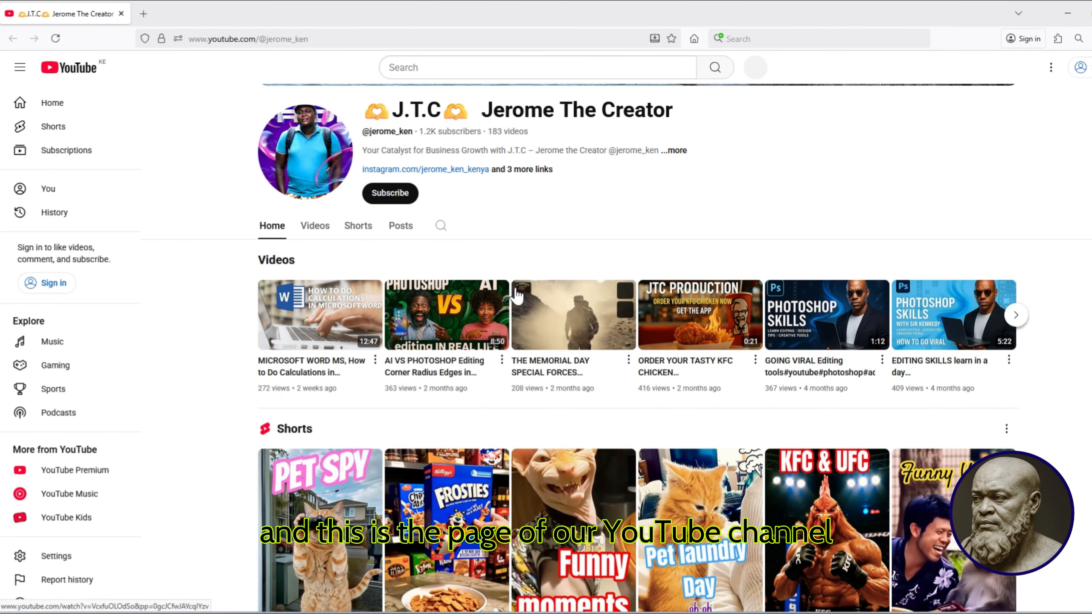
scroll(516, 295, "up", 3)
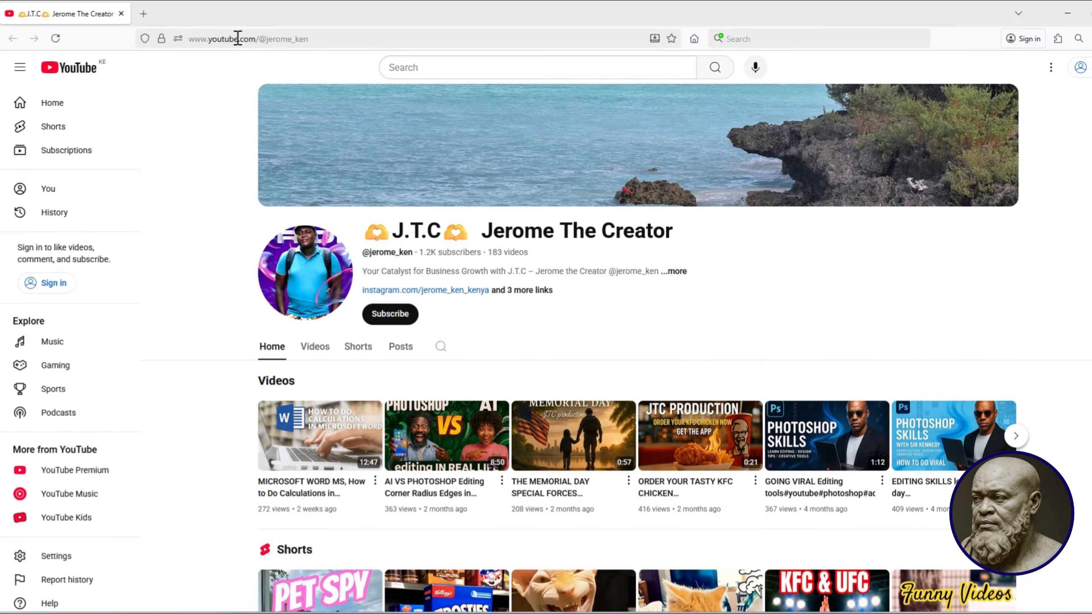
left_click_drag(275, 13, 554, 82)
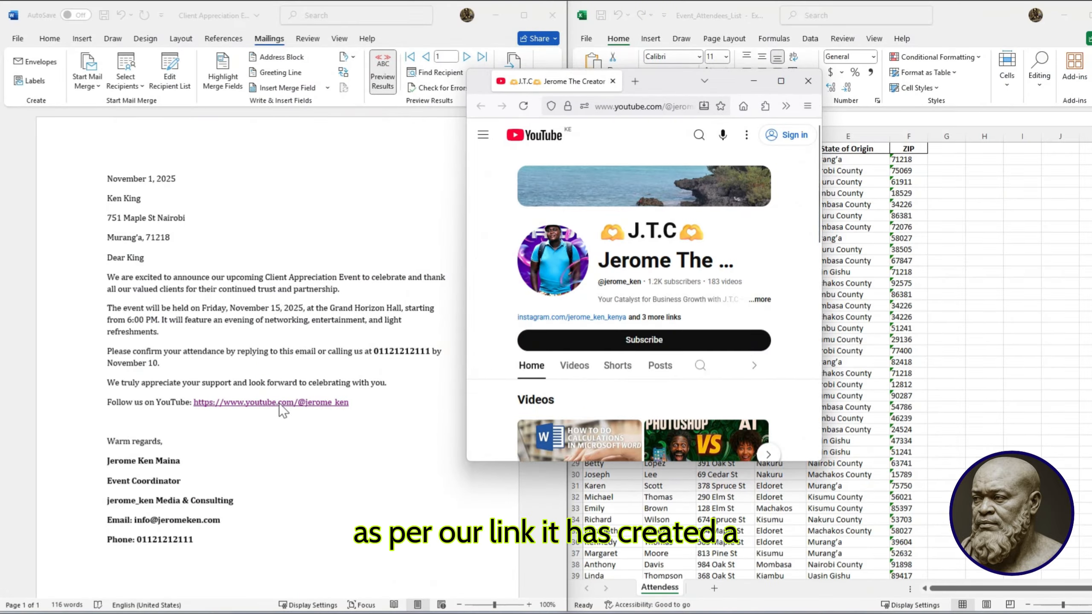
left_click(771, 87)
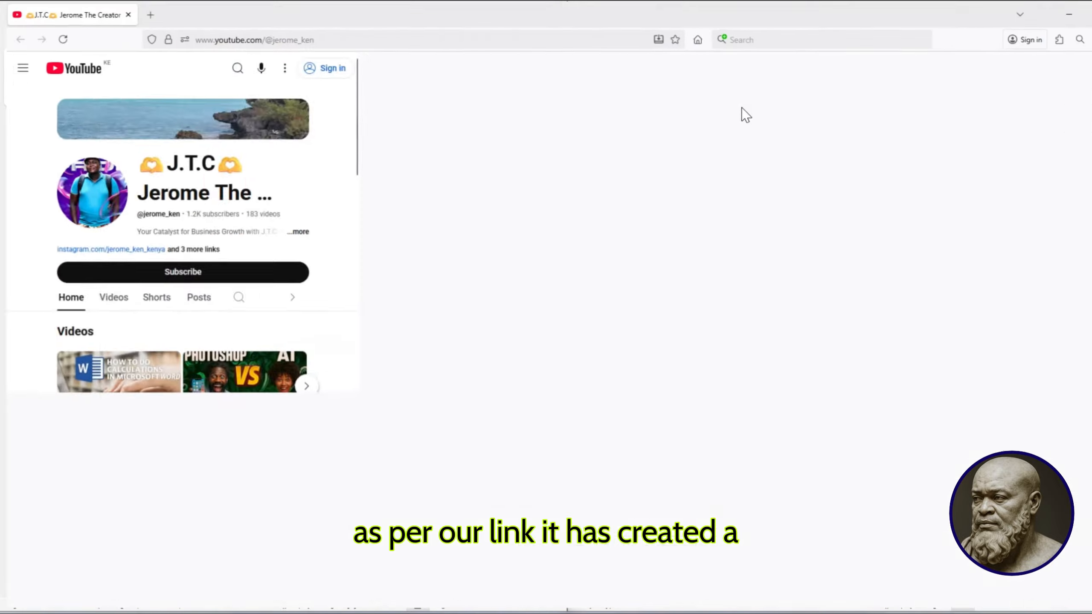
scroll(505, 381, "down", 3)
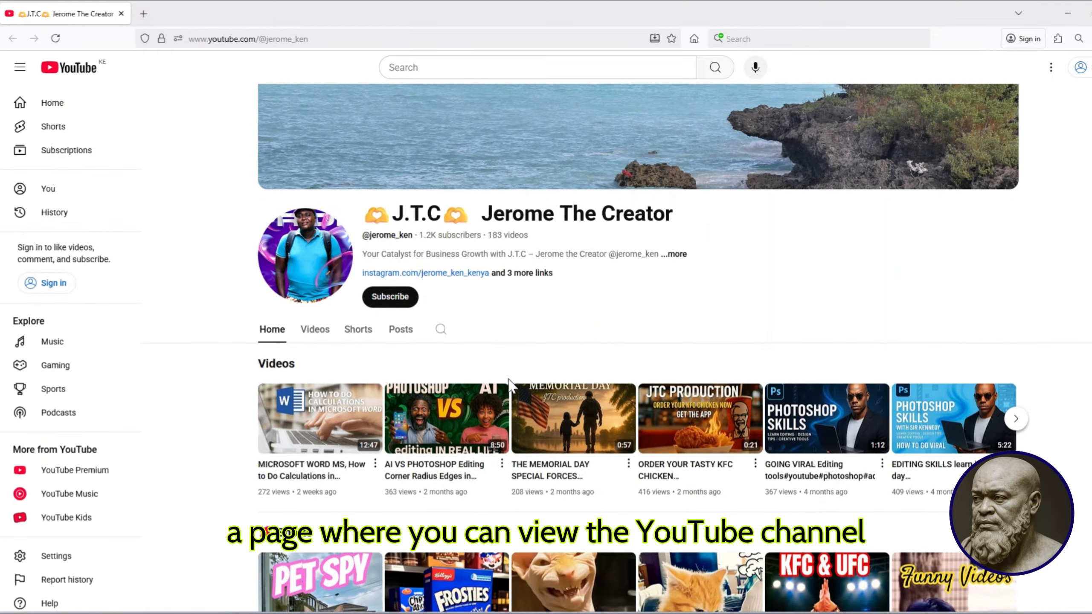
scroll(511, 385, "down", 5)
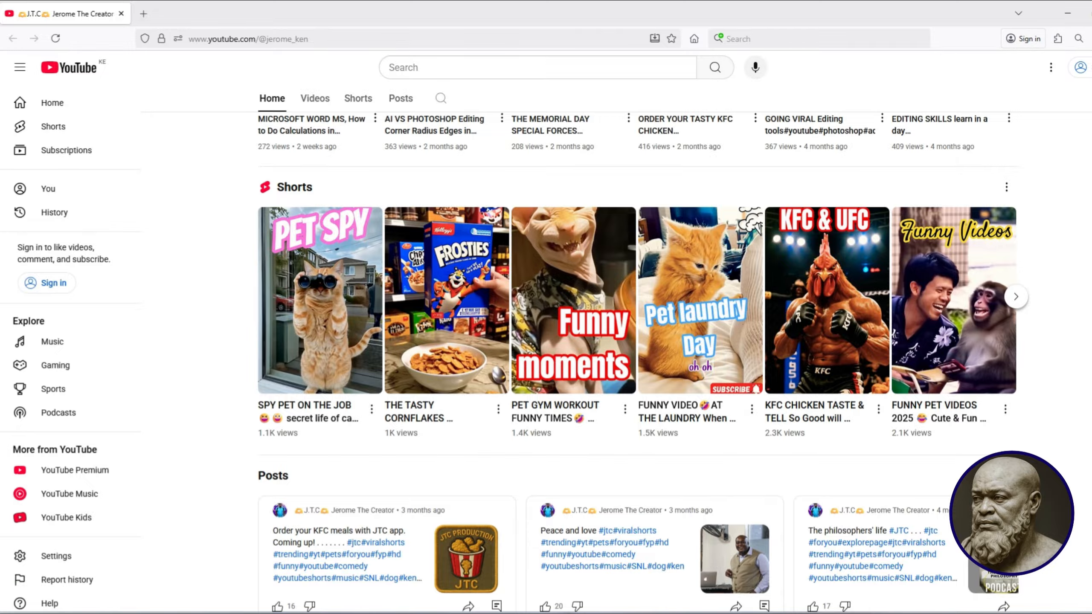
left_click(1069, 14)
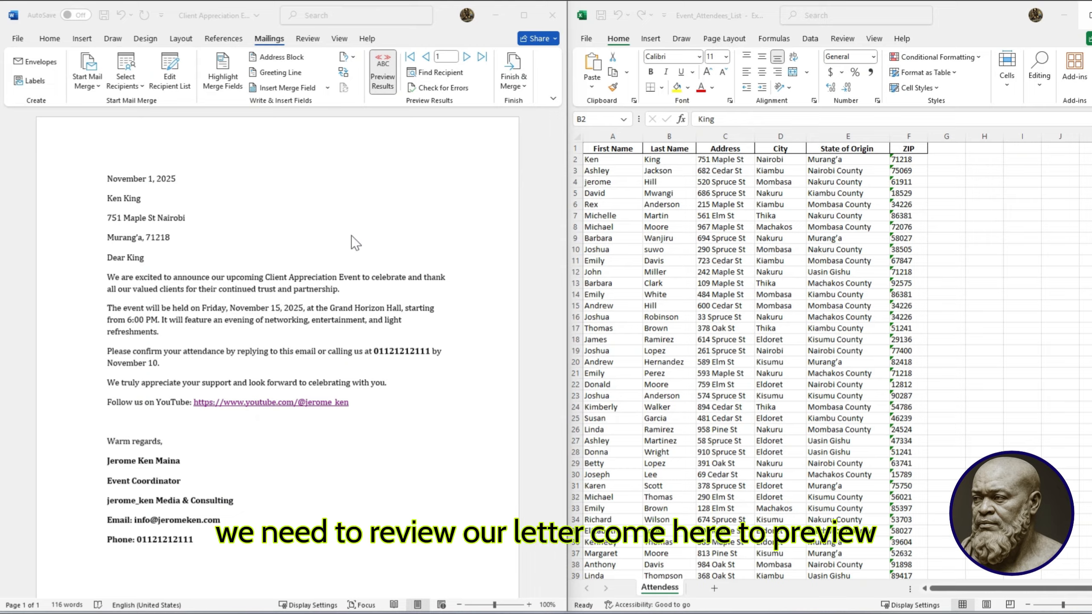
Compare the letter's merge field codes with its merged recipient data, leaving the results preview switched on
left_click(383, 90)
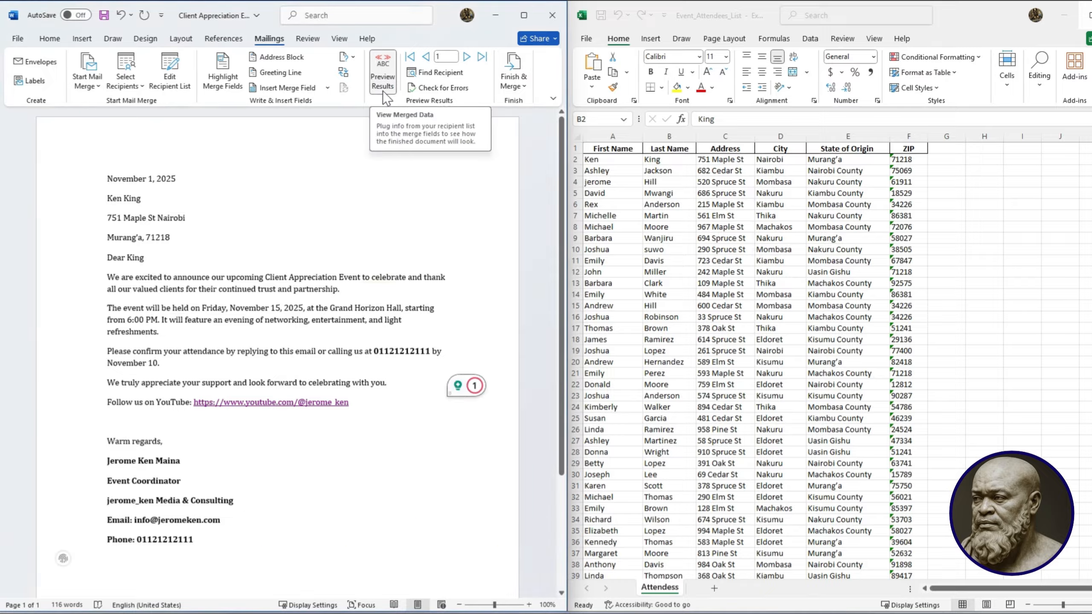
left_click(381, 88)
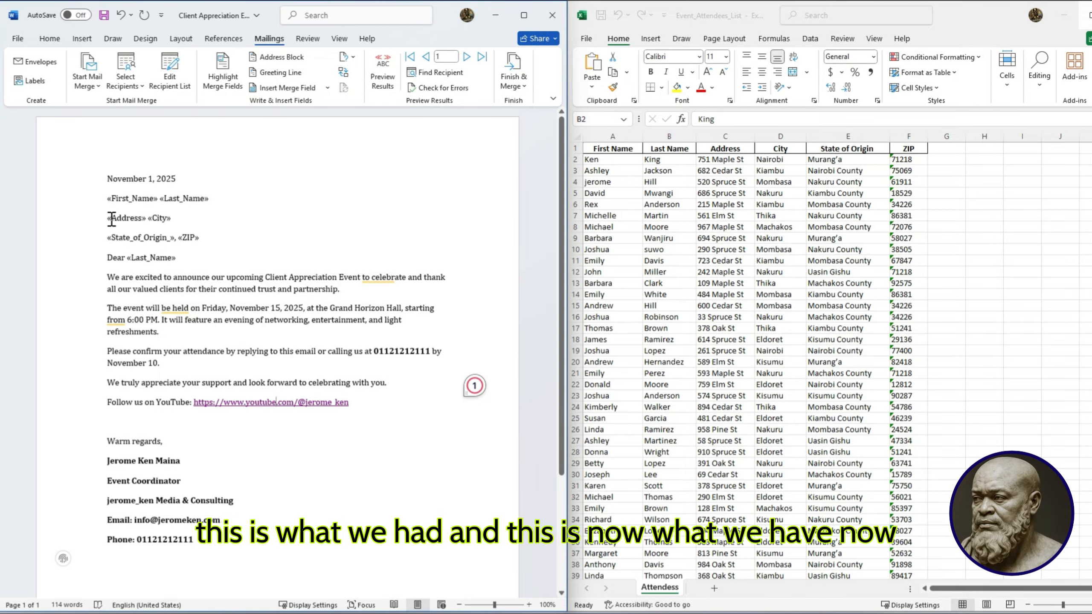
left_click(380, 86)
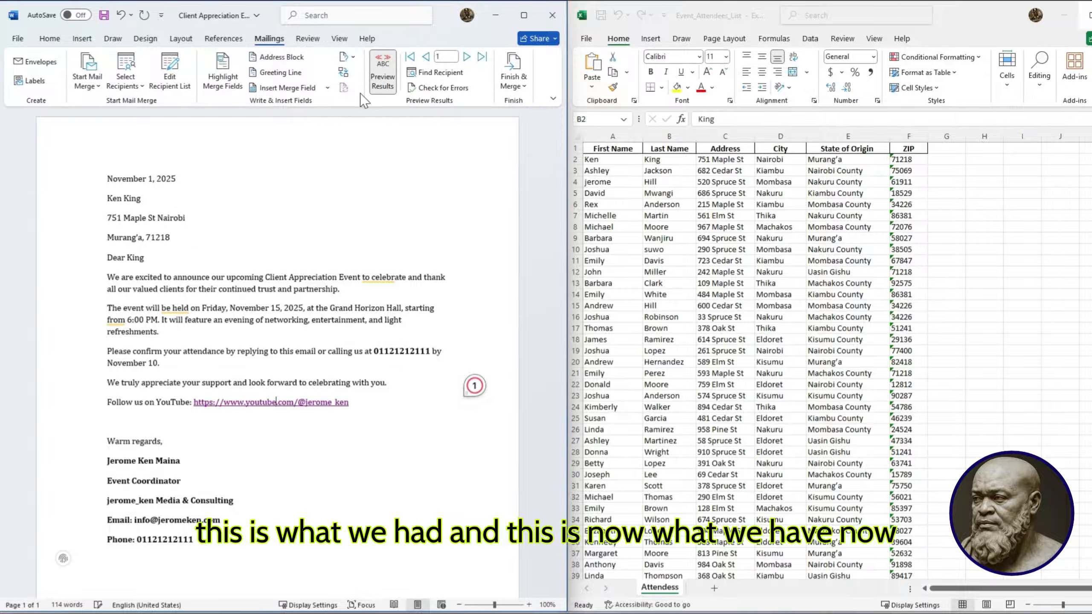
left_click(381, 73)
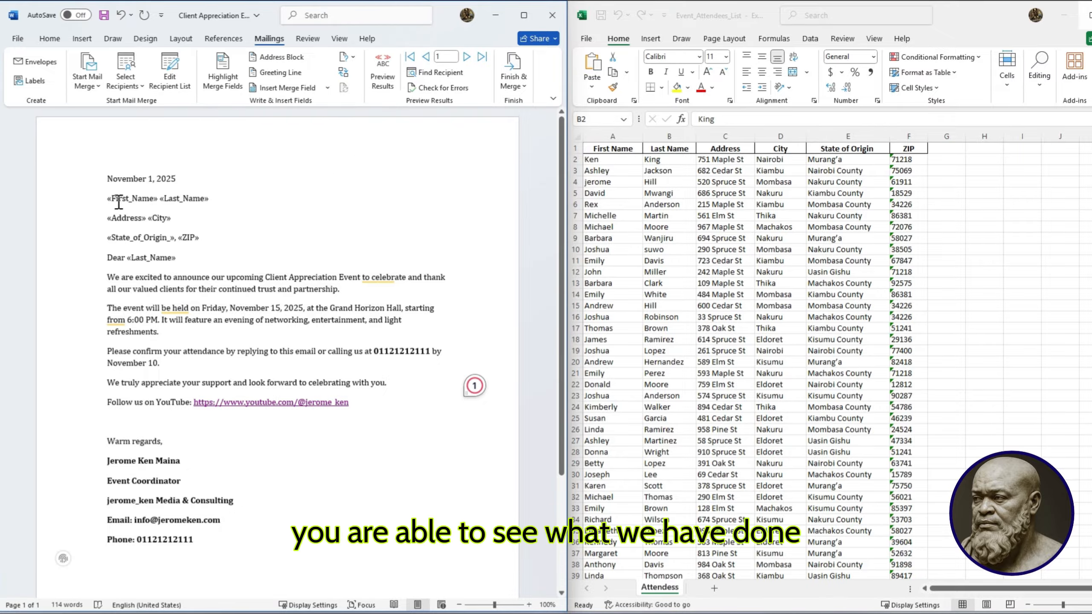
left_click(387, 79)
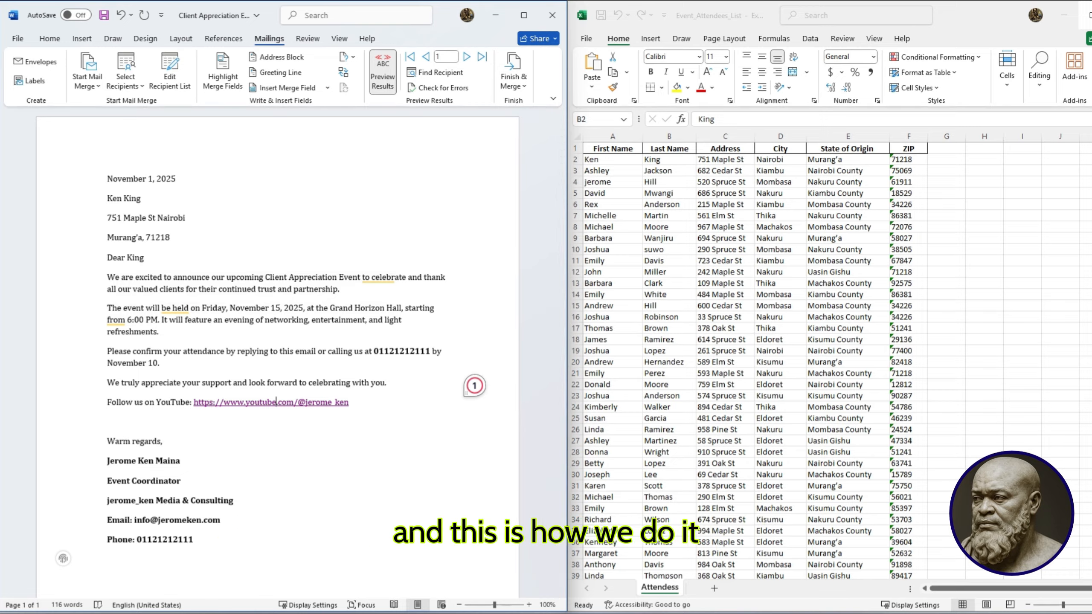
Finish the merge by generating individual letters for all records in a new document
left_click(519, 85)
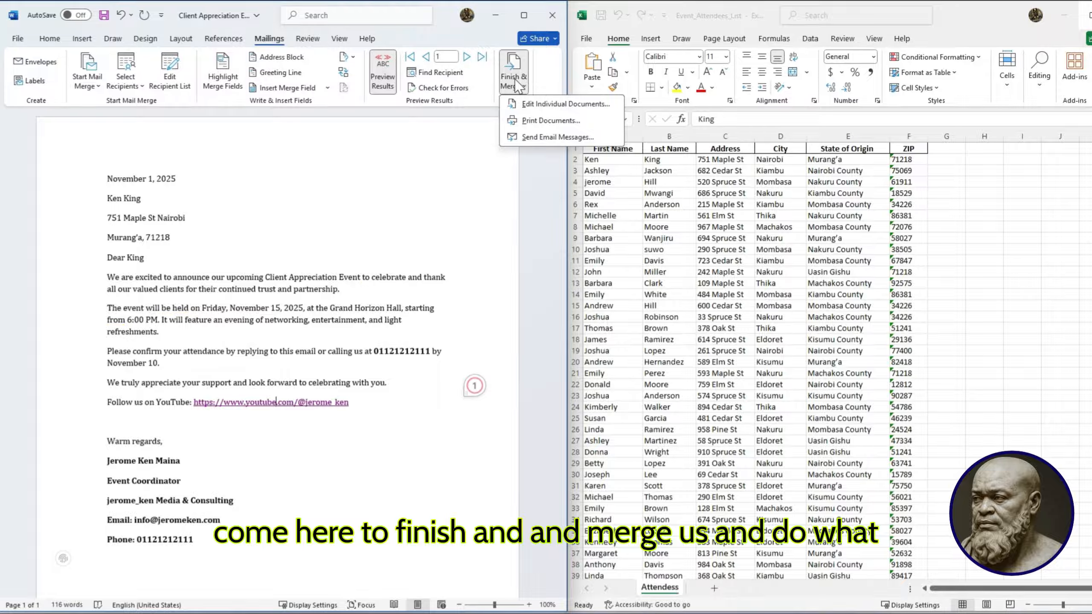
left_click(549, 105)
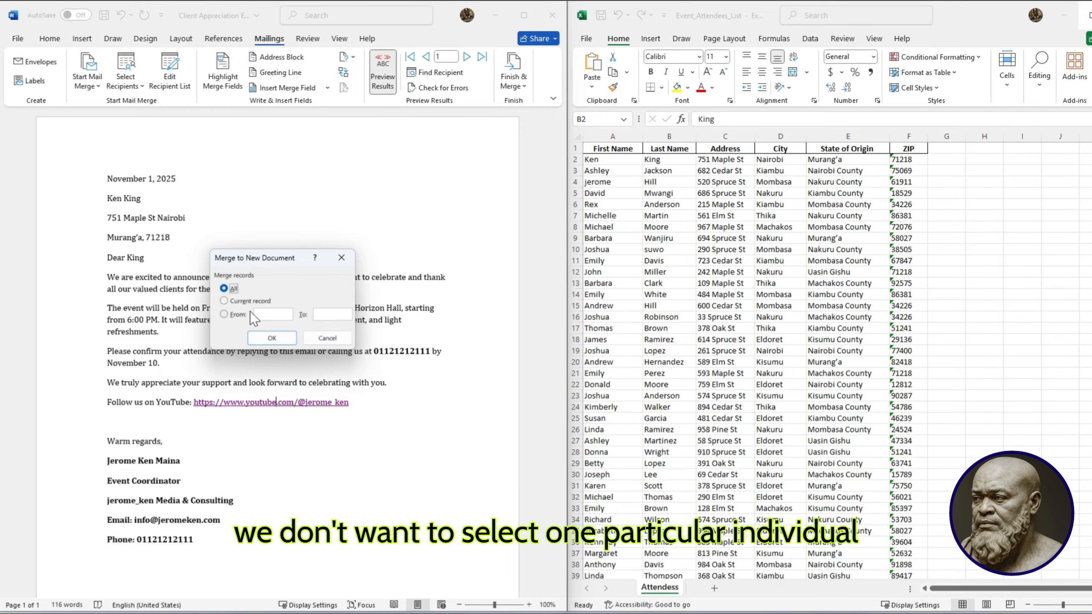
left_click(250, 338)
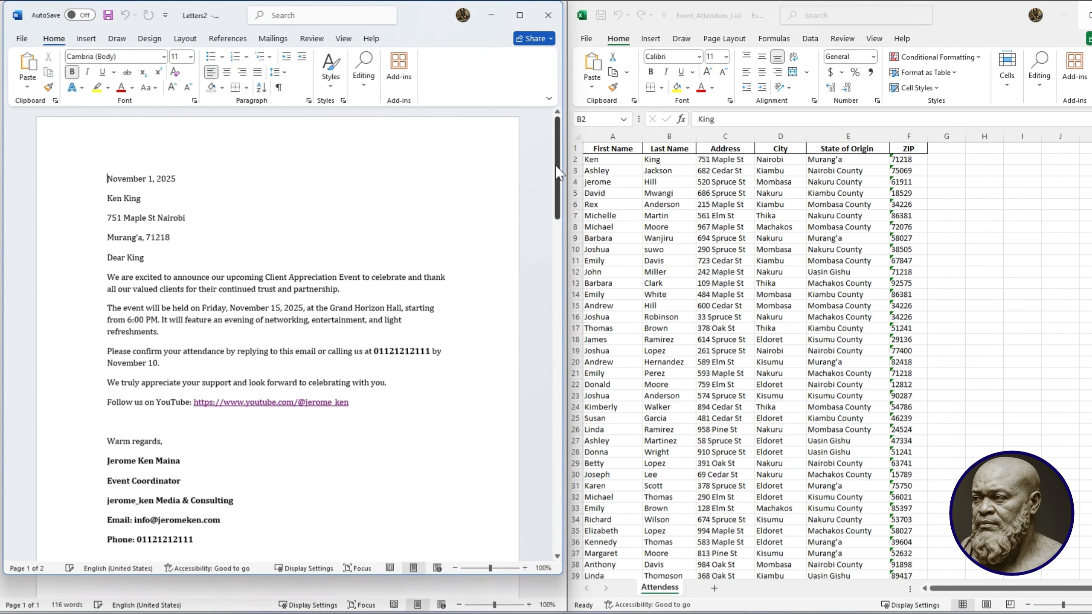
Review the merged letters throughout the new document and check a recipient against the Excel attendee list
mouse_move(557, 174)
left_mouse_down()
mouse_move(558, 308)
mouse_move(571, 370)
left_mouse_up()
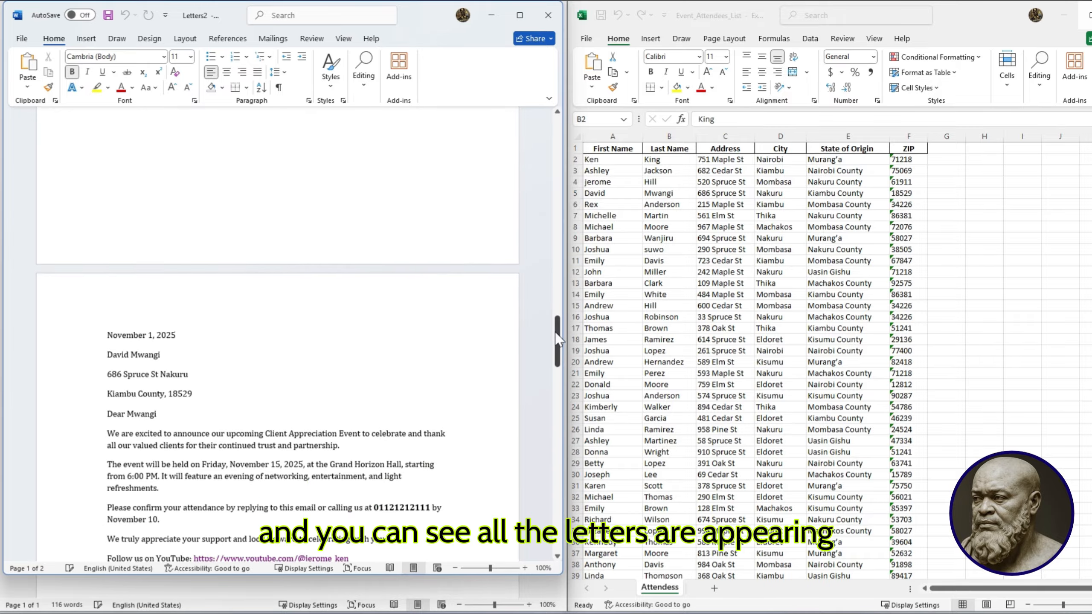
left_click_drag(557, 334, 550, 405)
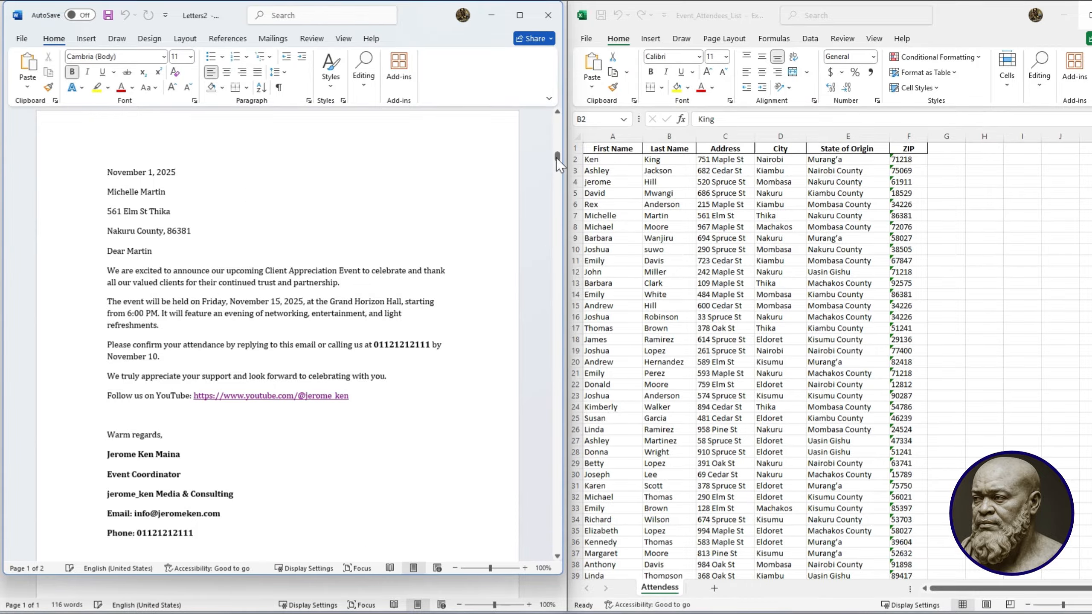
left_click_drag(560, 156, 557, 275)
scroll(422, 256, "down", 1)
scroll(422, 256, "up", 5)
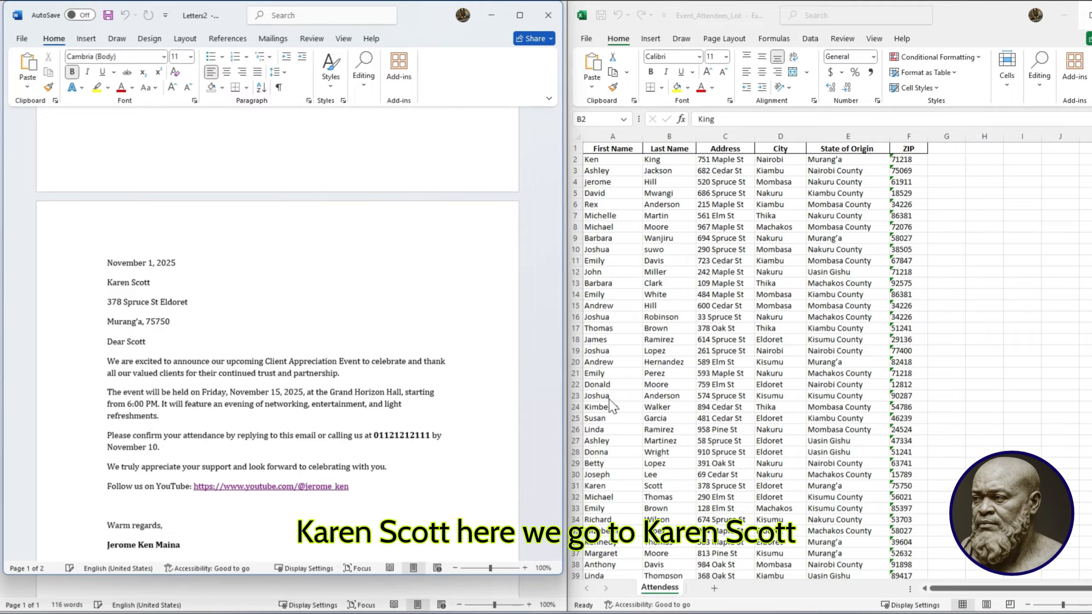
left_click(604, 488)
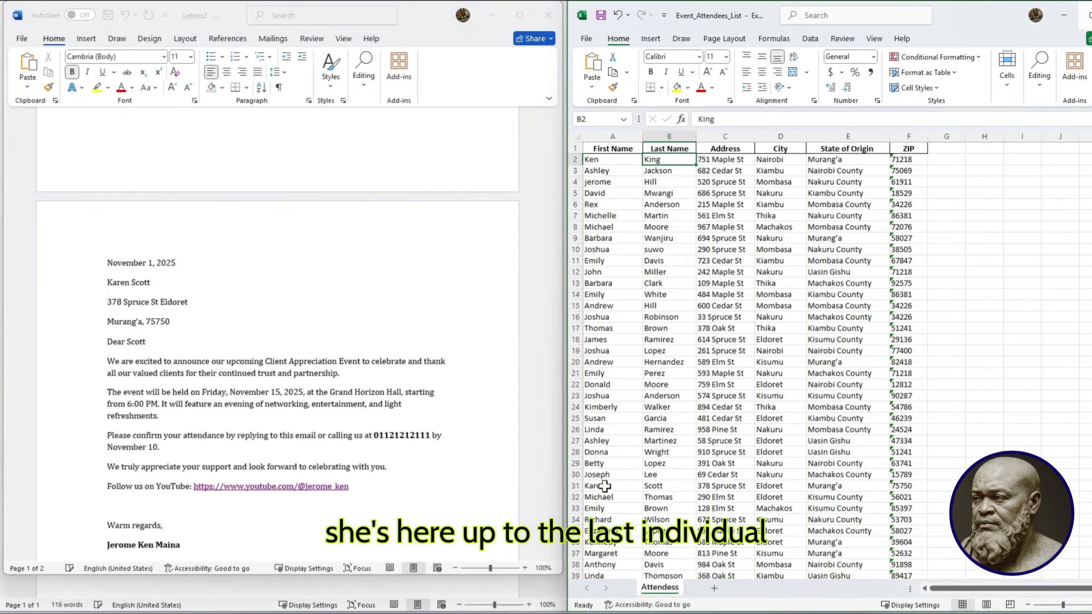
Go to the last merged letter and check its recipient's name and address against the final row of the Excel attendee list
left_click(561, 202)
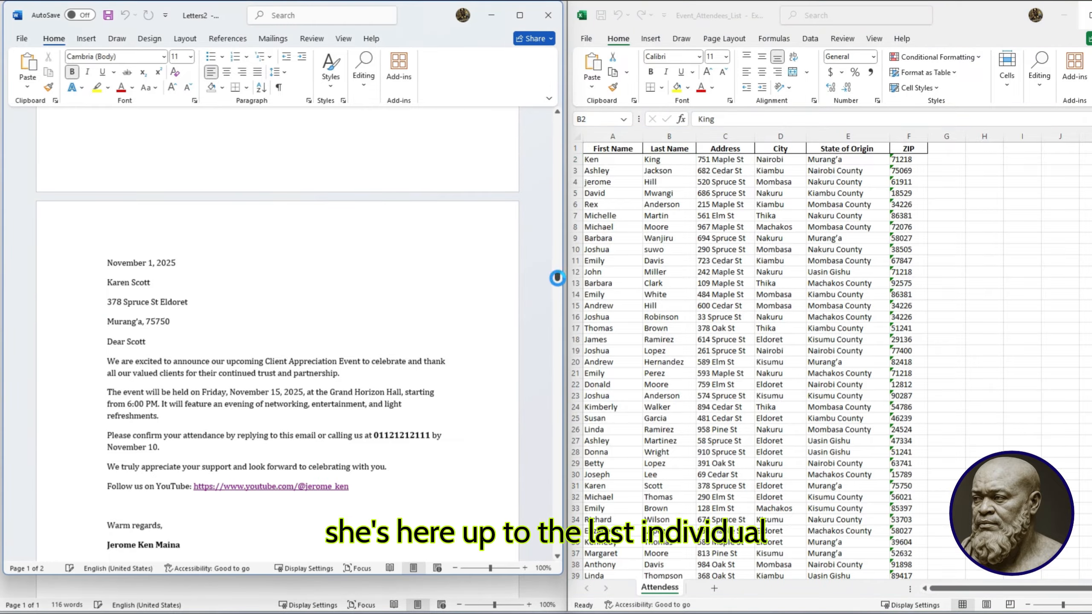
left_click_drag(557, 277, 517, 525)
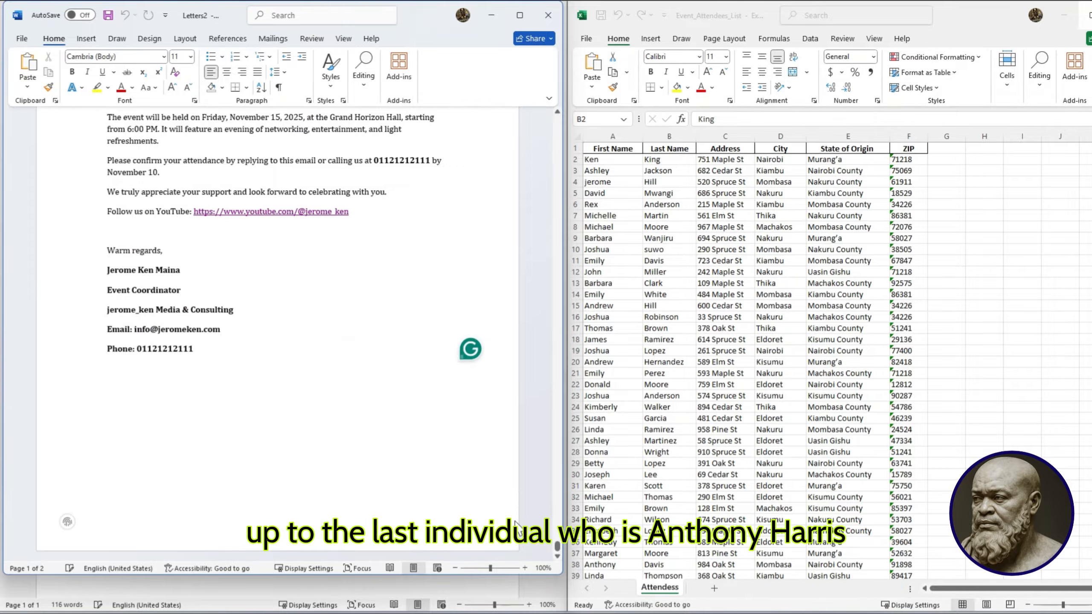
scroll(387, 407, "up", 4)
scroll(319, 340, "down", 2)
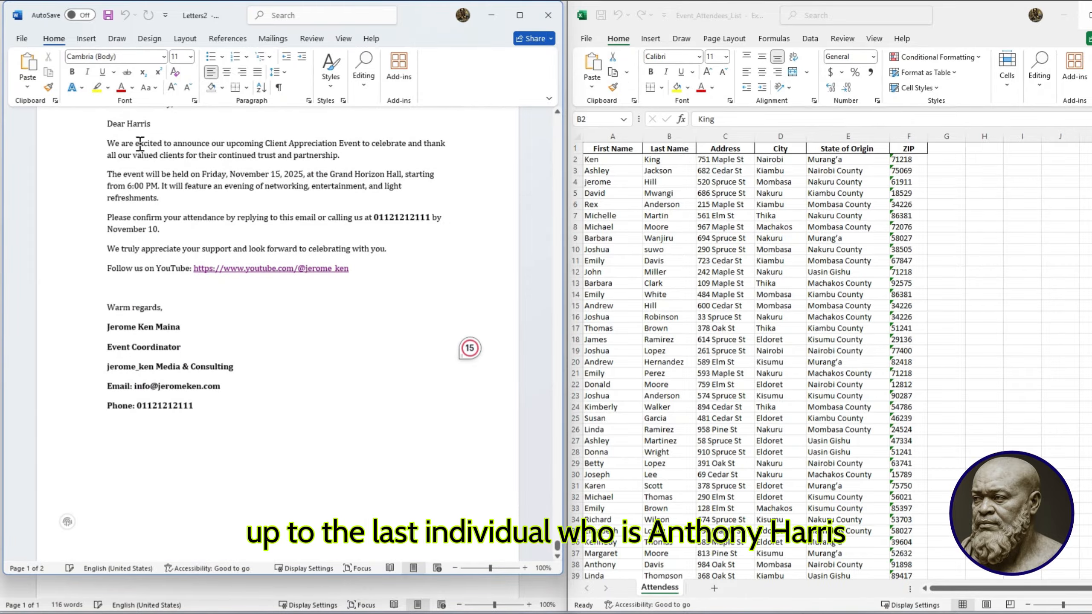
scroll(140, 144, "up", 3)
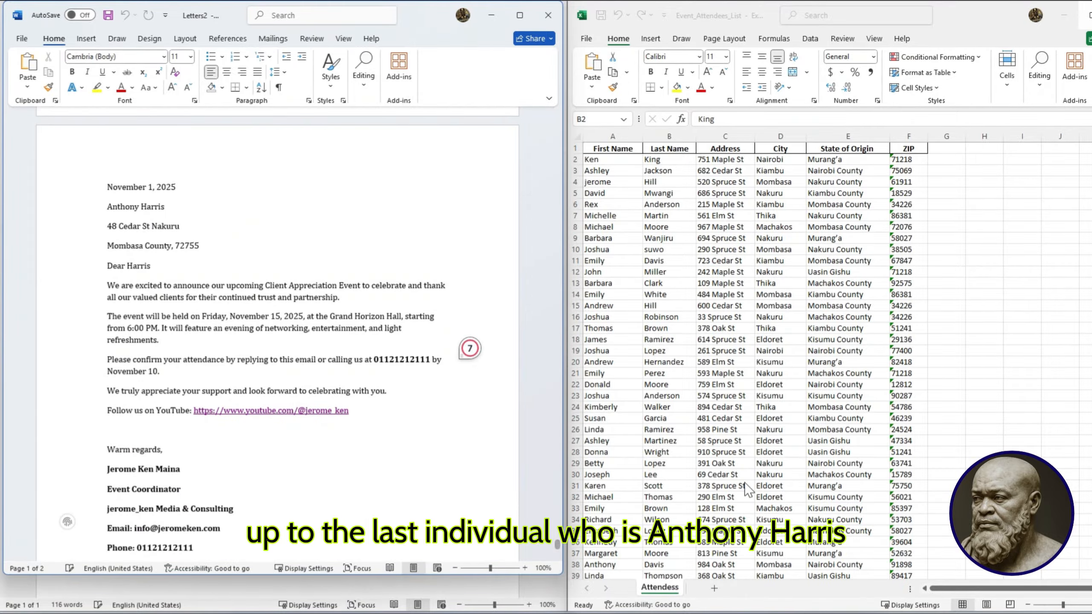
left_click(1091, 314)
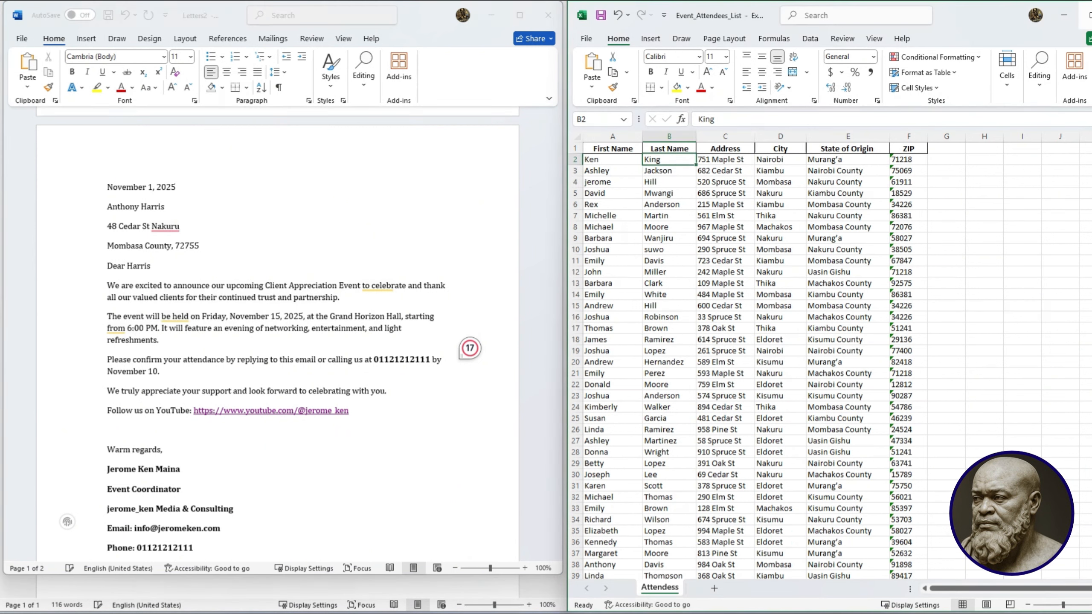
scroll(892, 562, "down", 14)
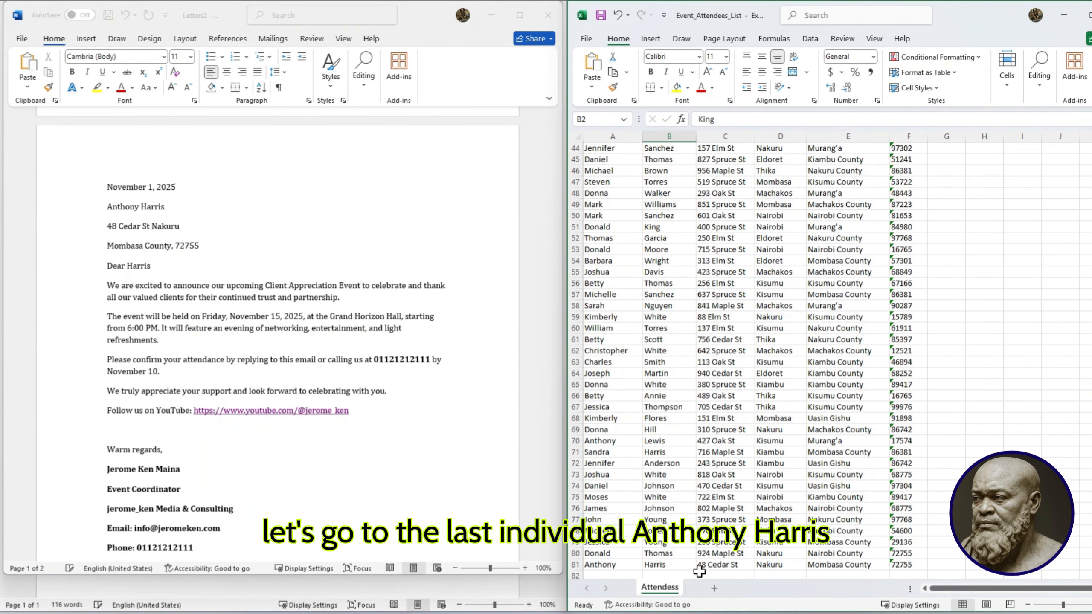
left_click(619, 565)
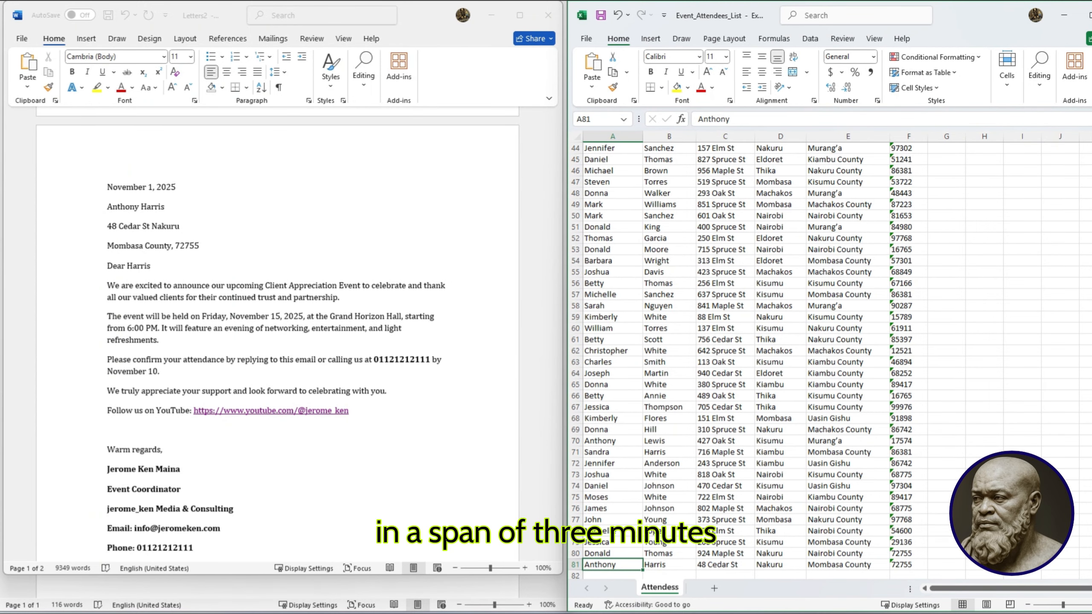
left_click_drag(1091, 410, 1091, 303)
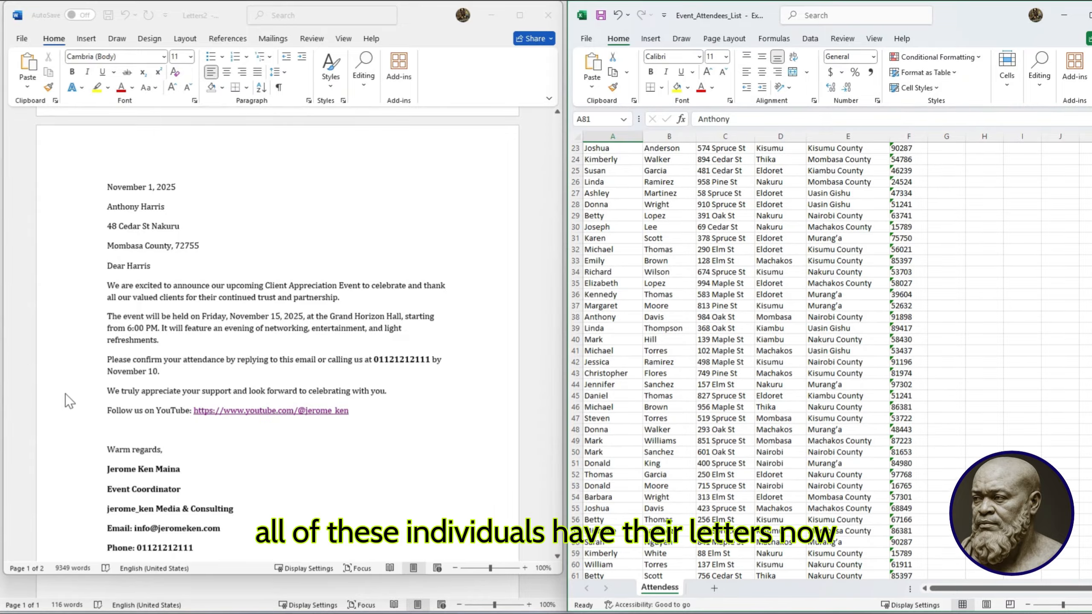
scroll(83, 381, "down", 15)
scroll(83, 380, "up", 5)
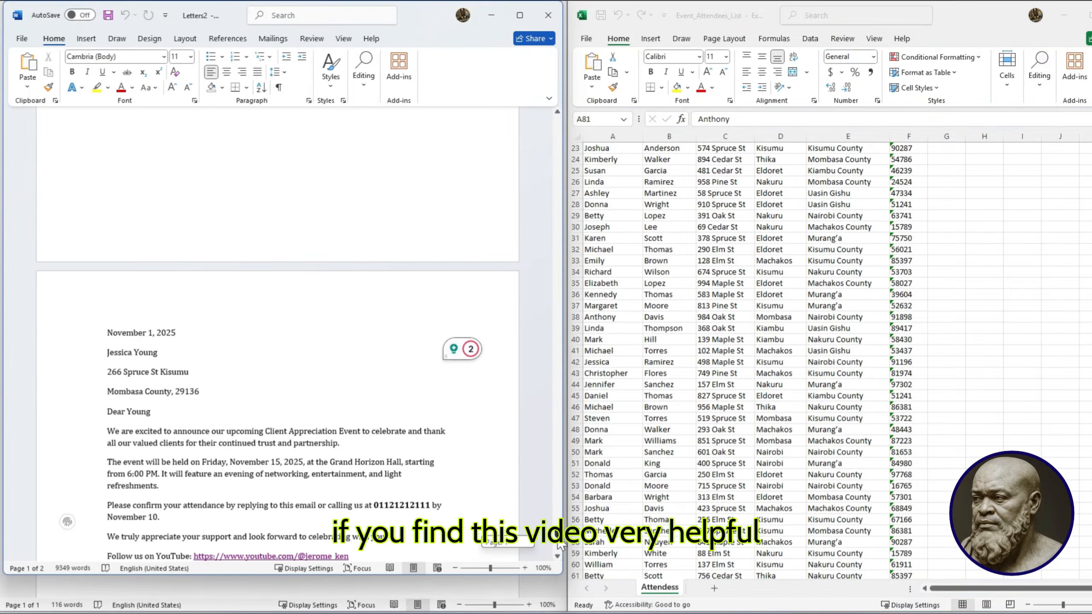
scroll(560, 545, "down", 8)
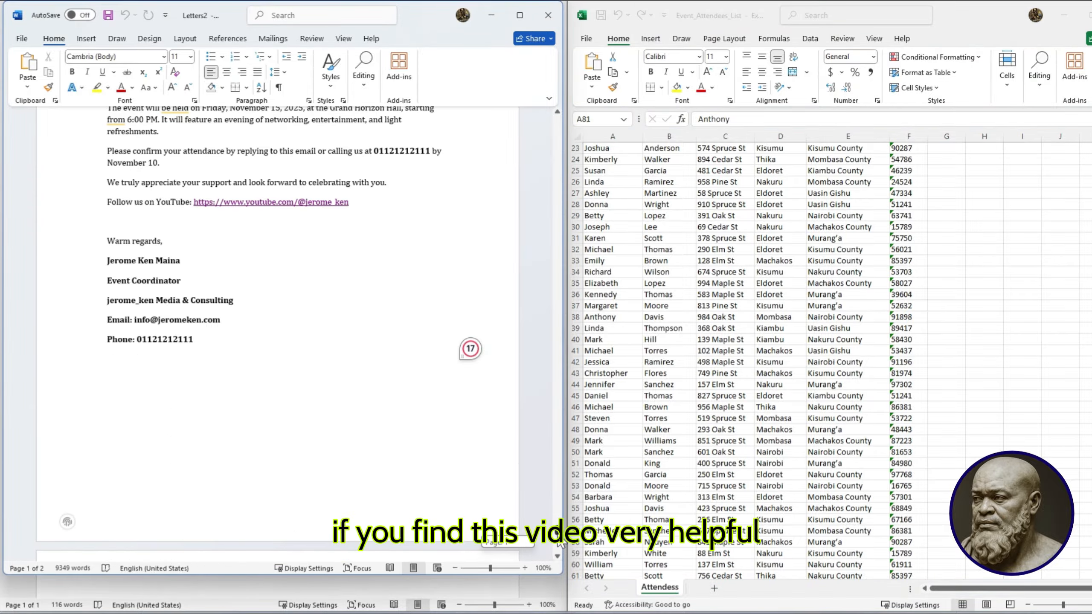
scroll(560, 543, "down", 12)
left_click_drag(558, 506, 560, 363)
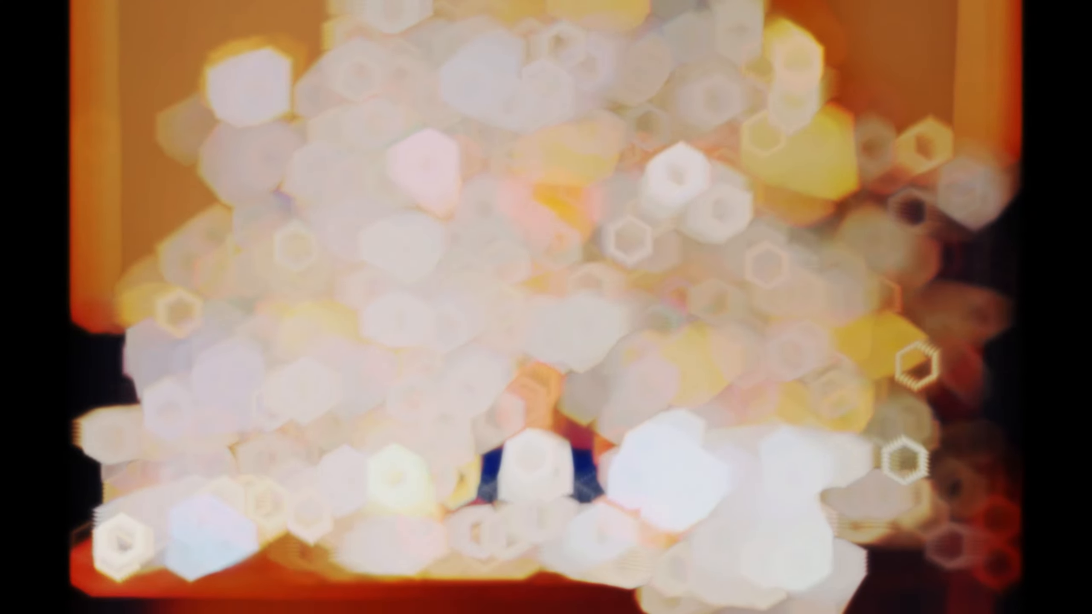